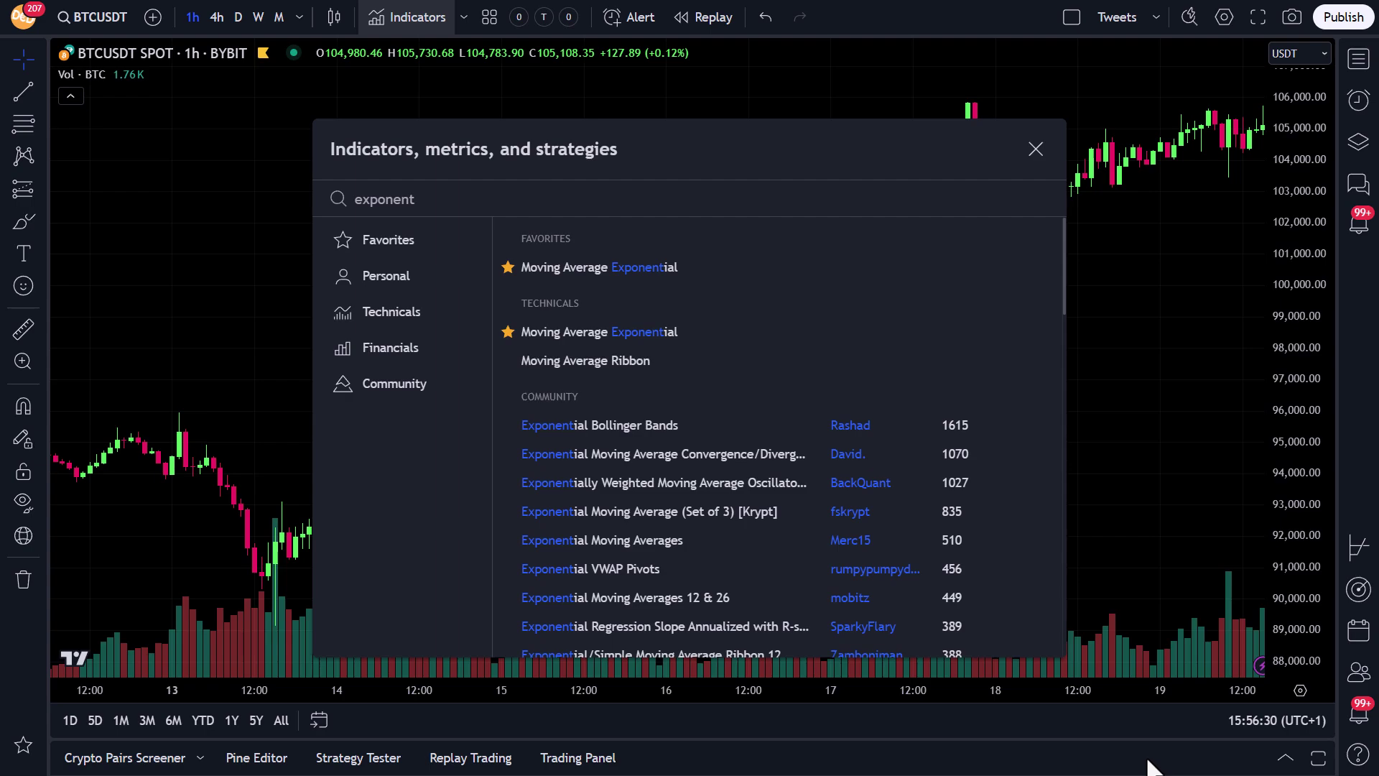
# Step: Add a second 9-period EMA and a Stochastic (14, 1, 3) pane, then close the indicator search
pyautogui.click(669, 272)
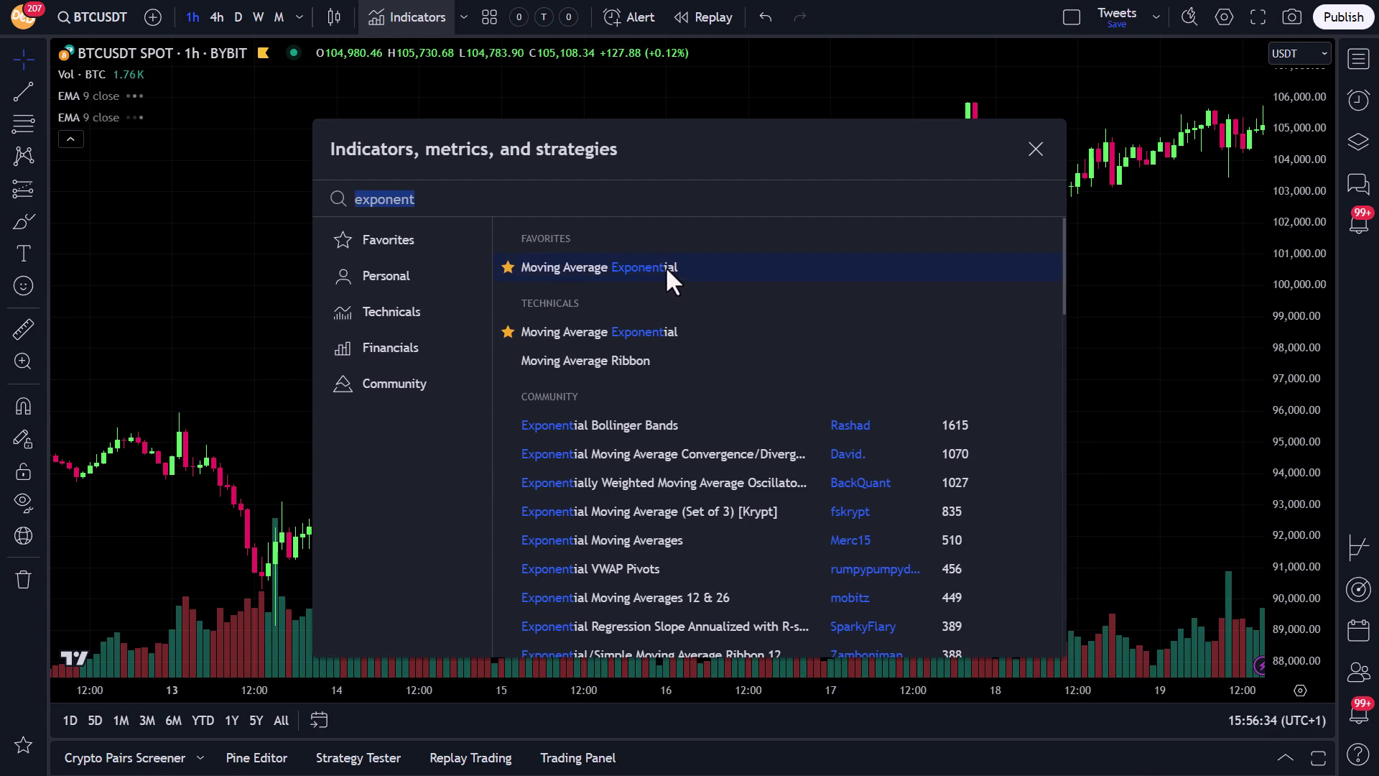
pyautogui.write('stochast')
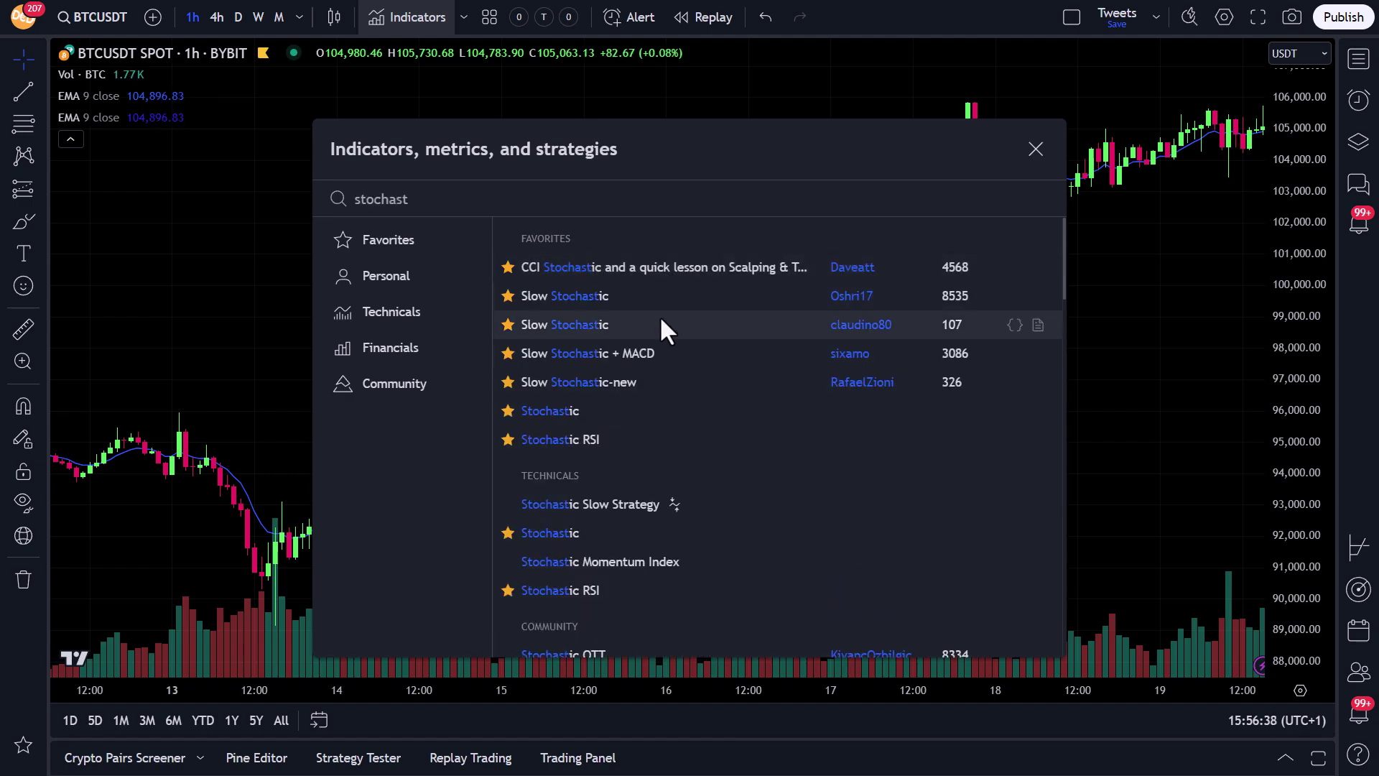
pyautogui.click(641, 536)
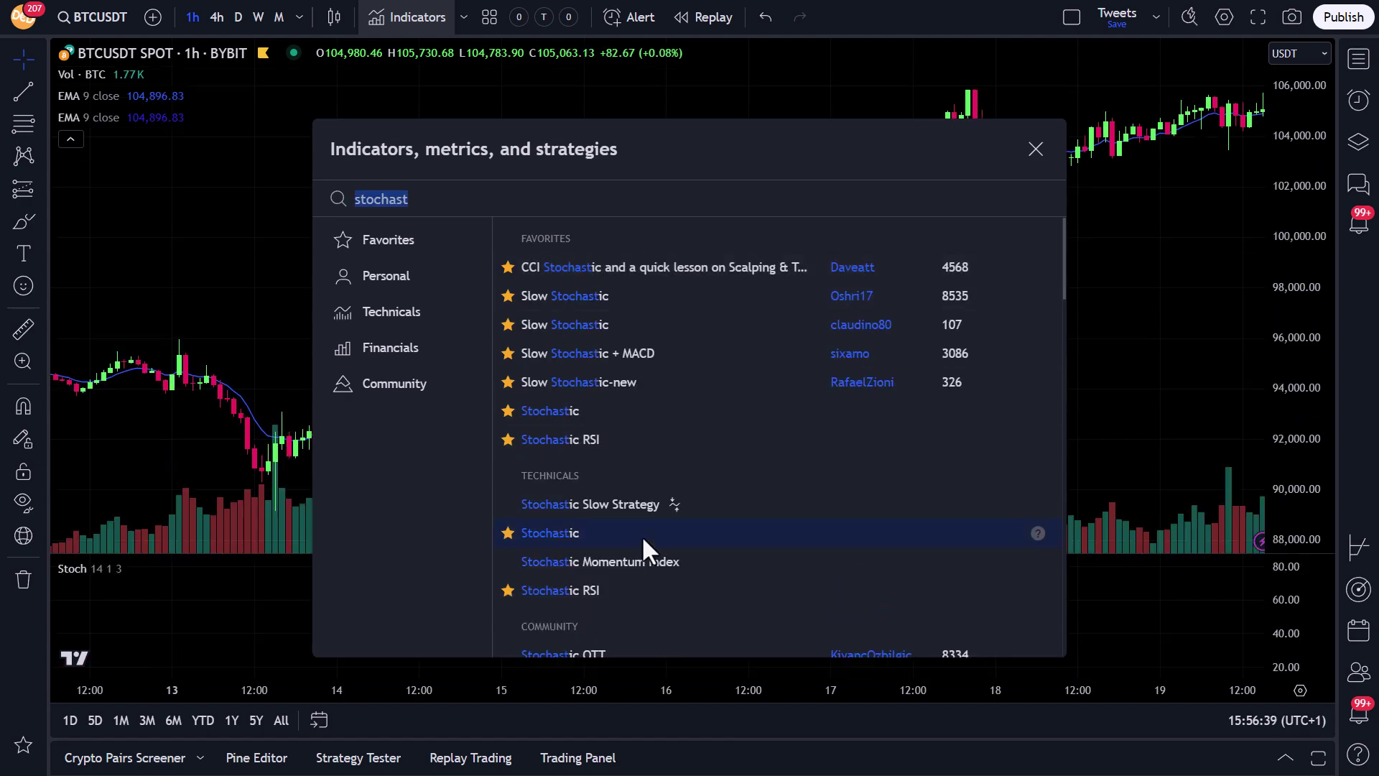
pyautogui.click(1034, 148)
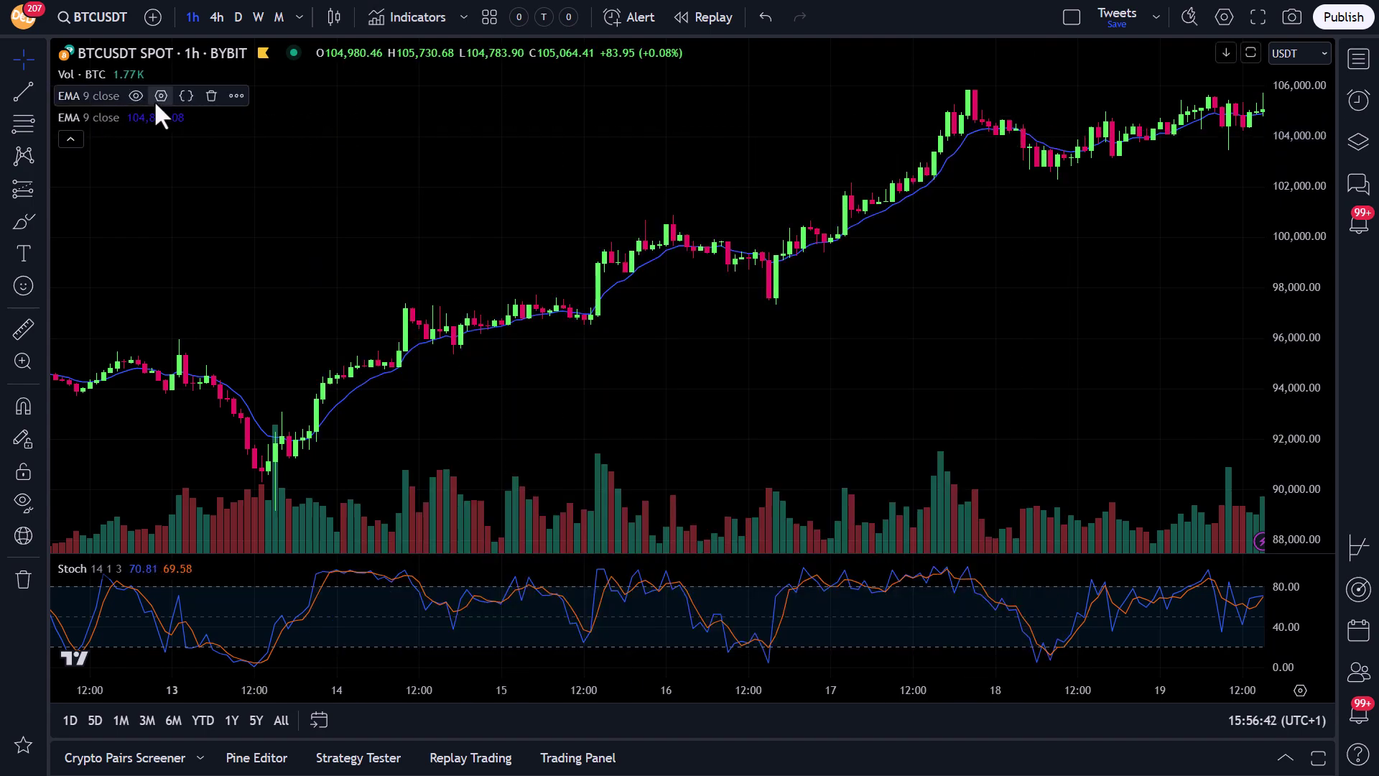
# Step: Set the first EMA to length 200 with a thicker line
pyautogui.click(157, 101)
pyautogui.click(557, 172)
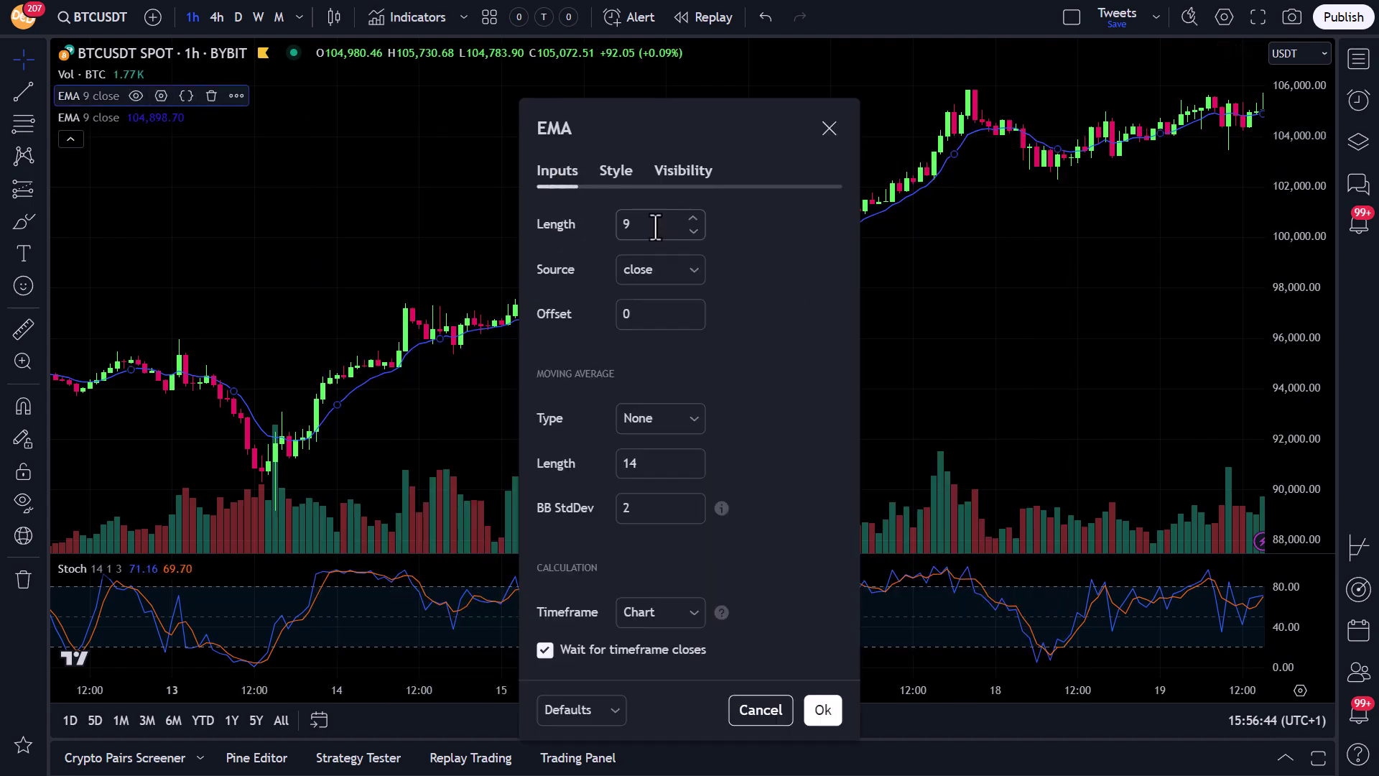
pyautogui.write('200')
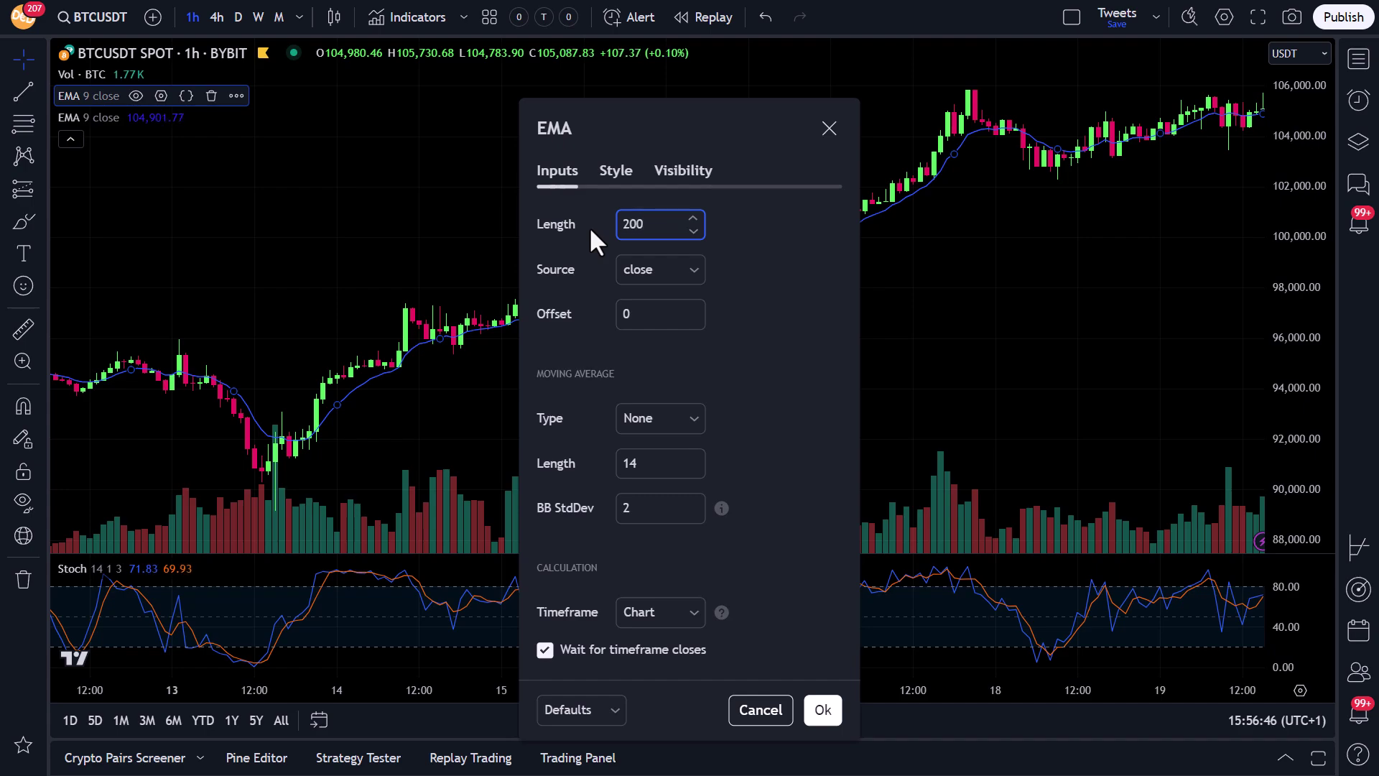
pyautogui.click(614, 176)
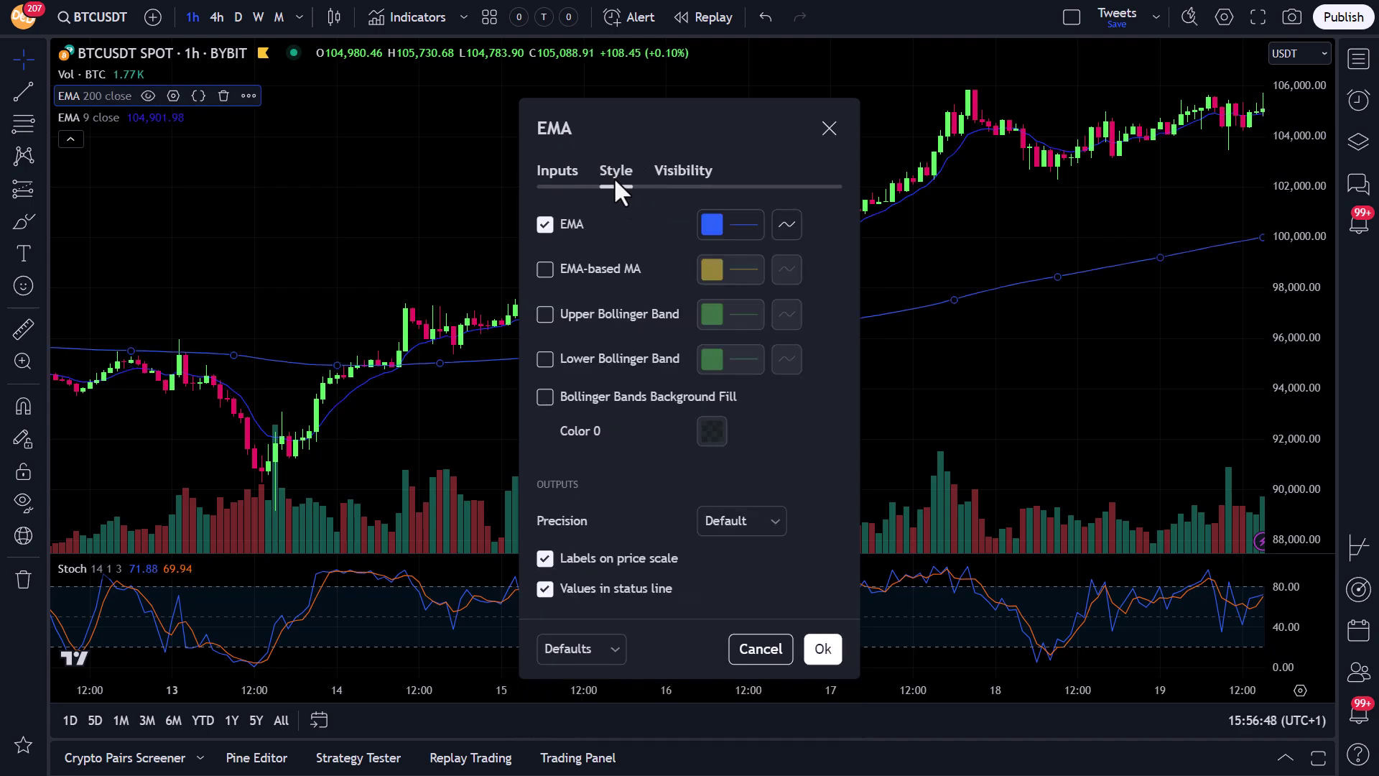
pyautogui.click(740, 226)
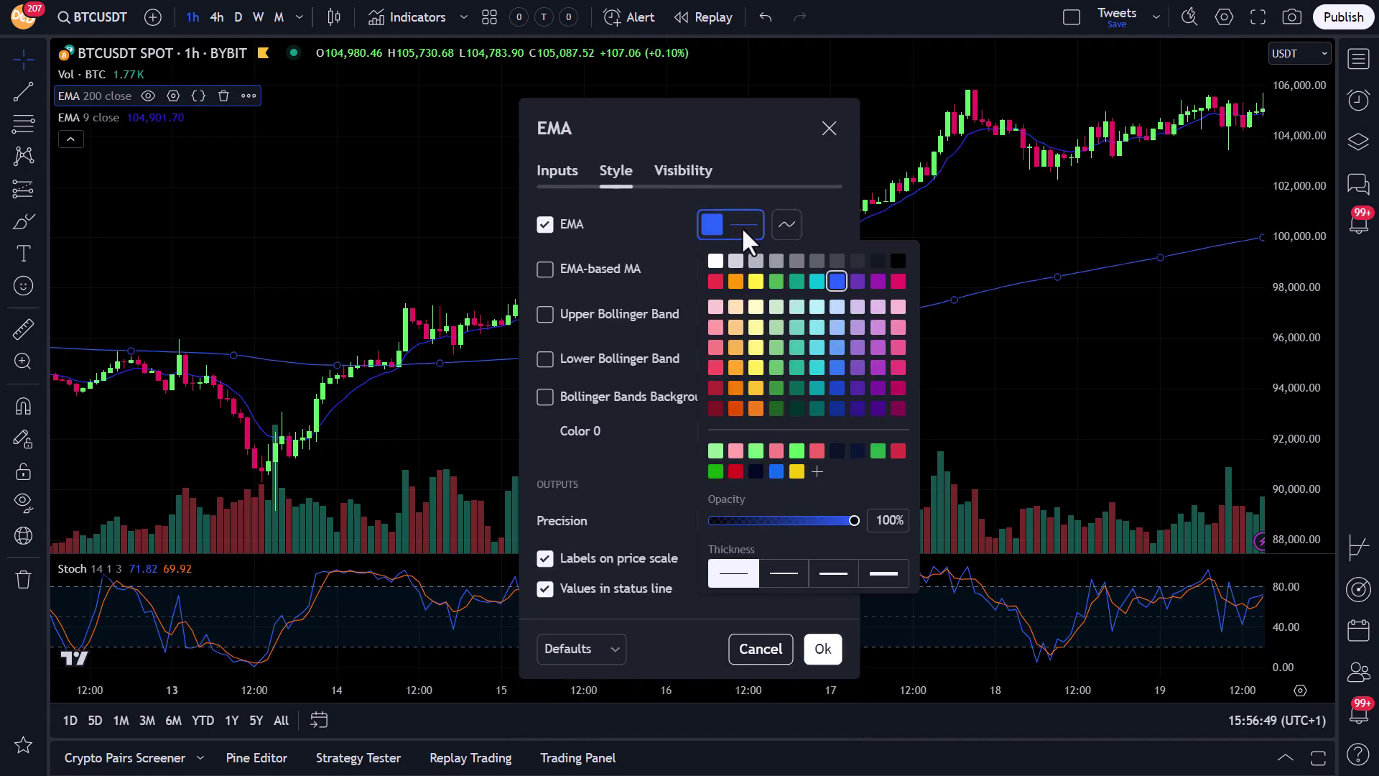
pyautogui.click(833, 573)
pyautogui.click(823, 648)
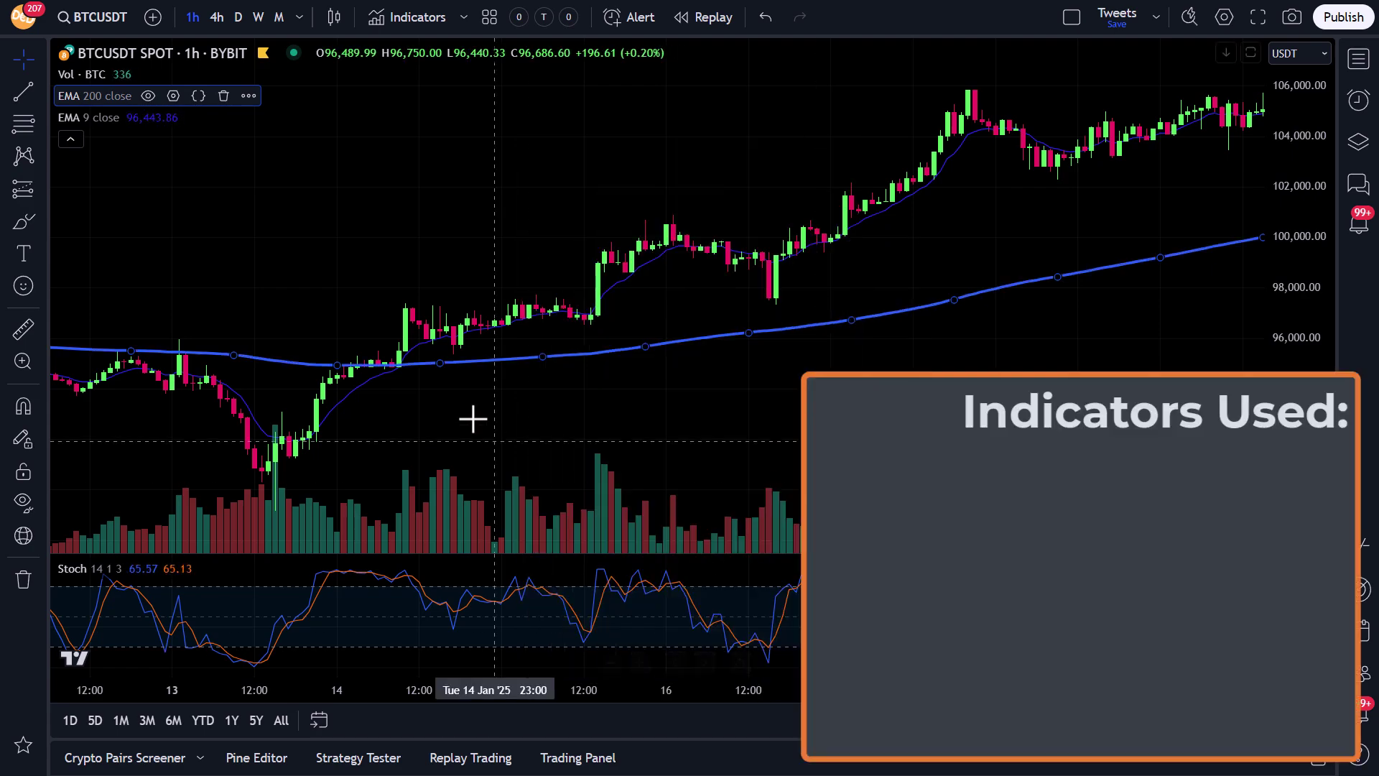
# Step: Set the second EMA to length 50 and colour its line orange
pyautogui.click(161, 118)
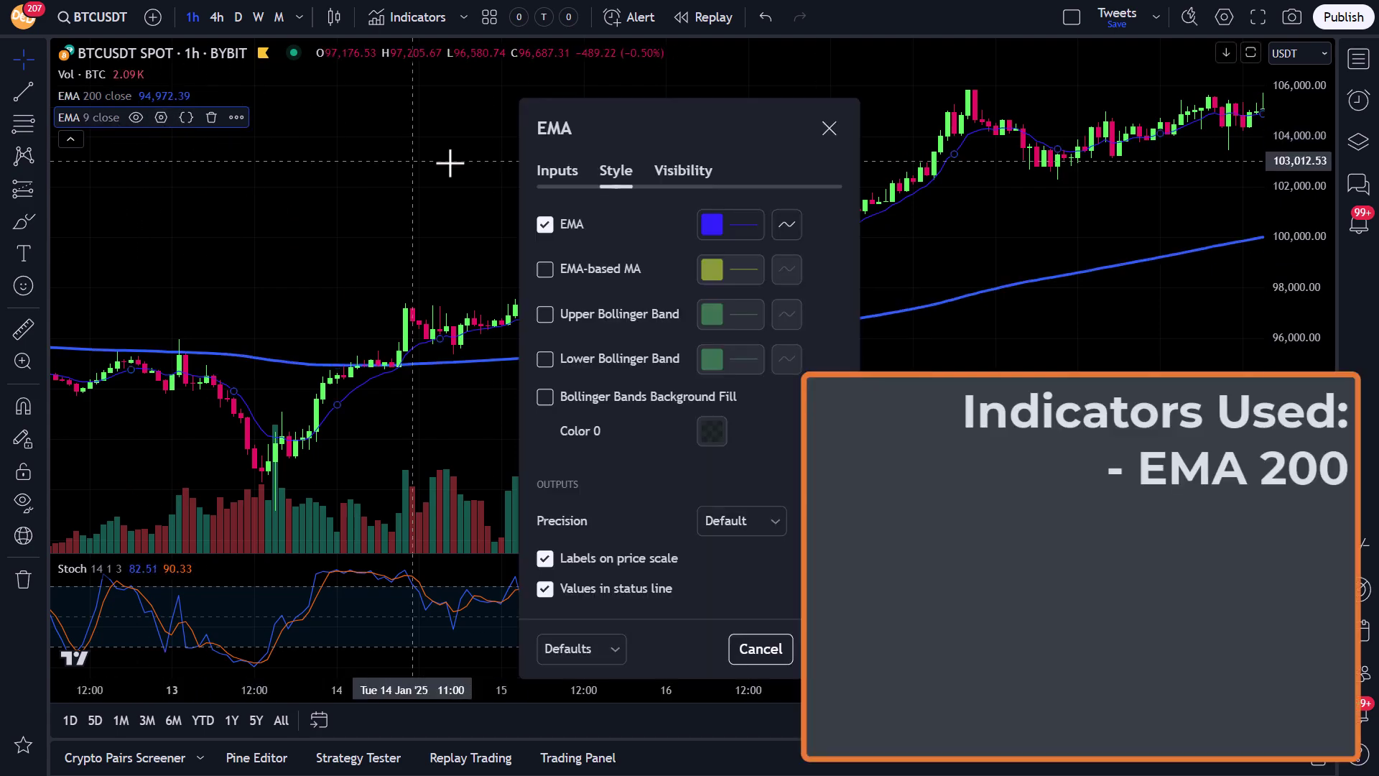
pyautogui.click(564, 170)
pyautogui.doubleClick(636, 223)
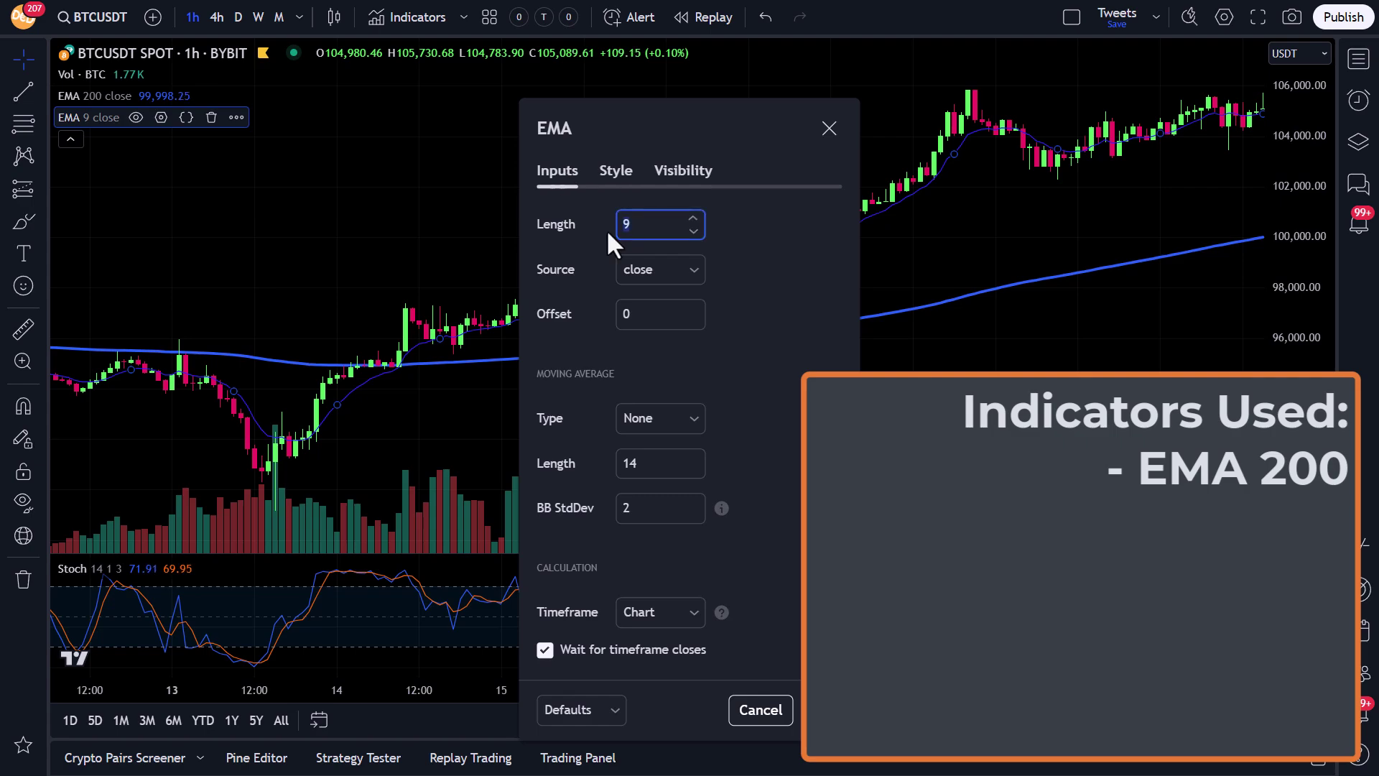
pyautogui.click(624, 170)
pyautogui.click(747, 225)
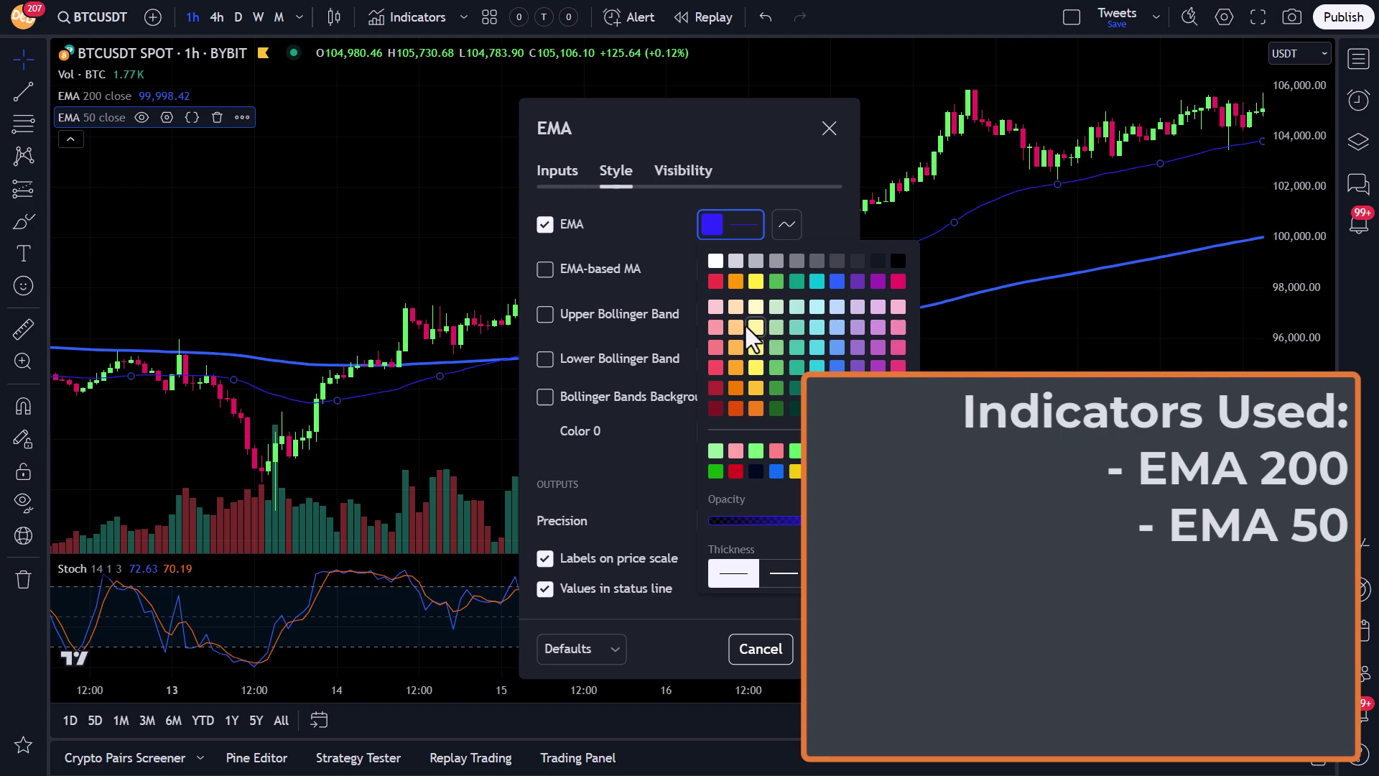
pyautogui.click(735, 281)
pyautogui.click(822, 648)
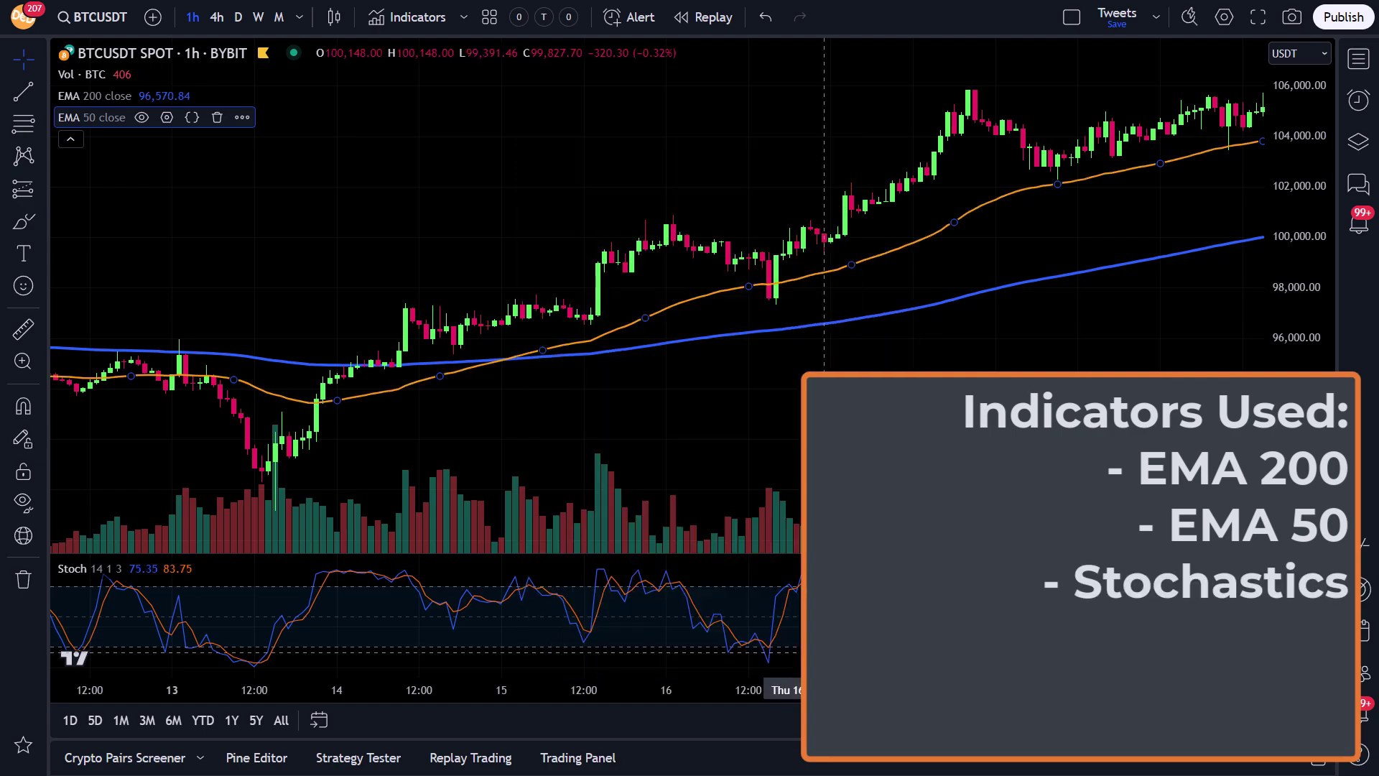
# Step: Browse the chart to later January dates and switch BTCUSDT from 1-hour to 30-minute bars
pyautogui.scroll(-5, 851, 405)
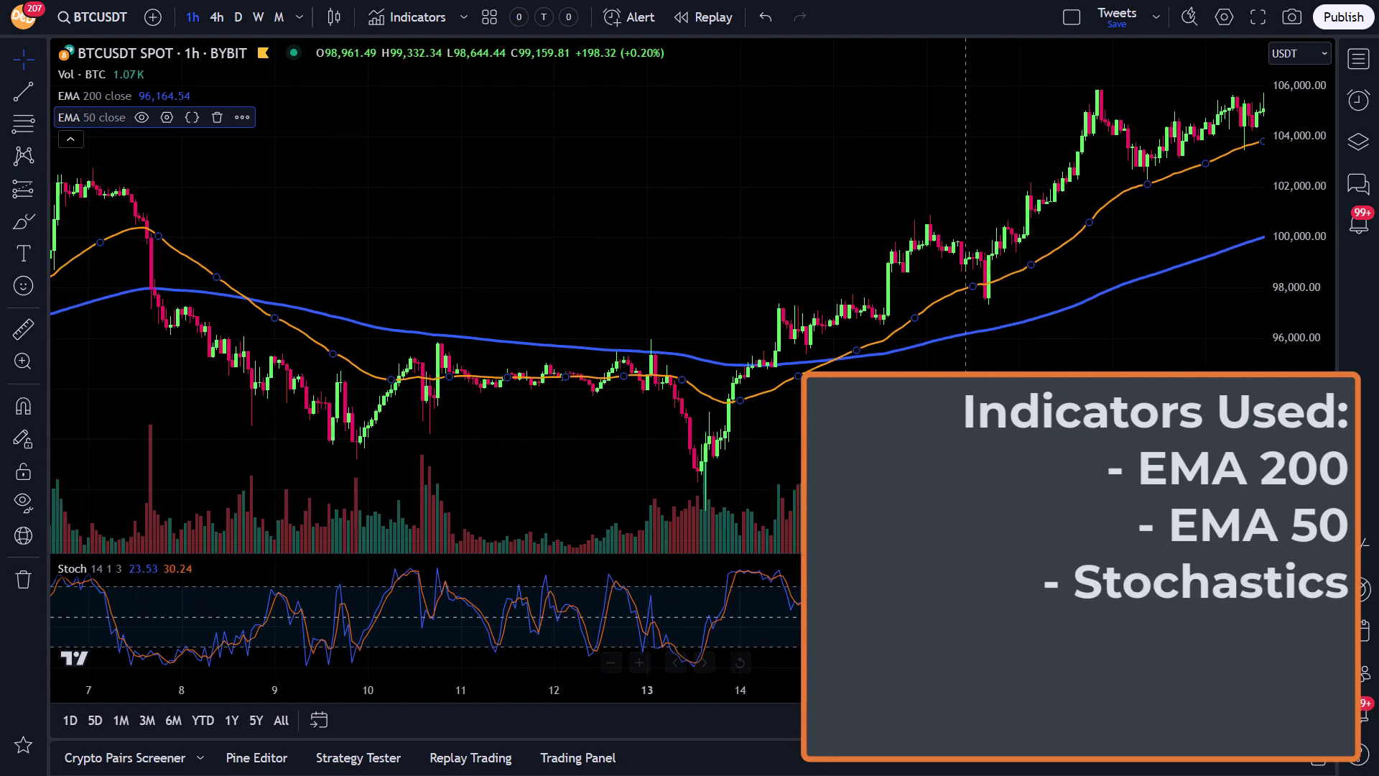
pyautogui.hscroll(-5, 585, 686)
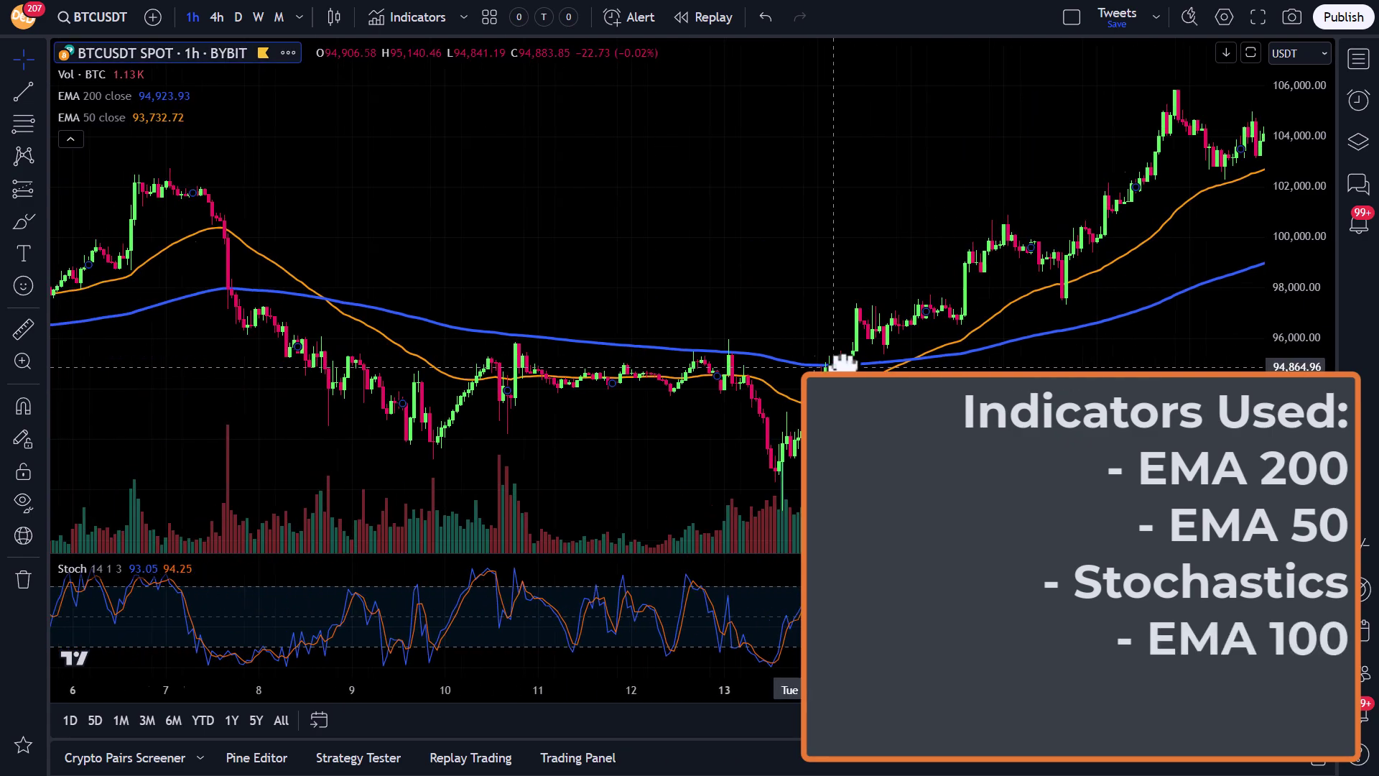
pyautogui.hscroll(-5, 430, 695)
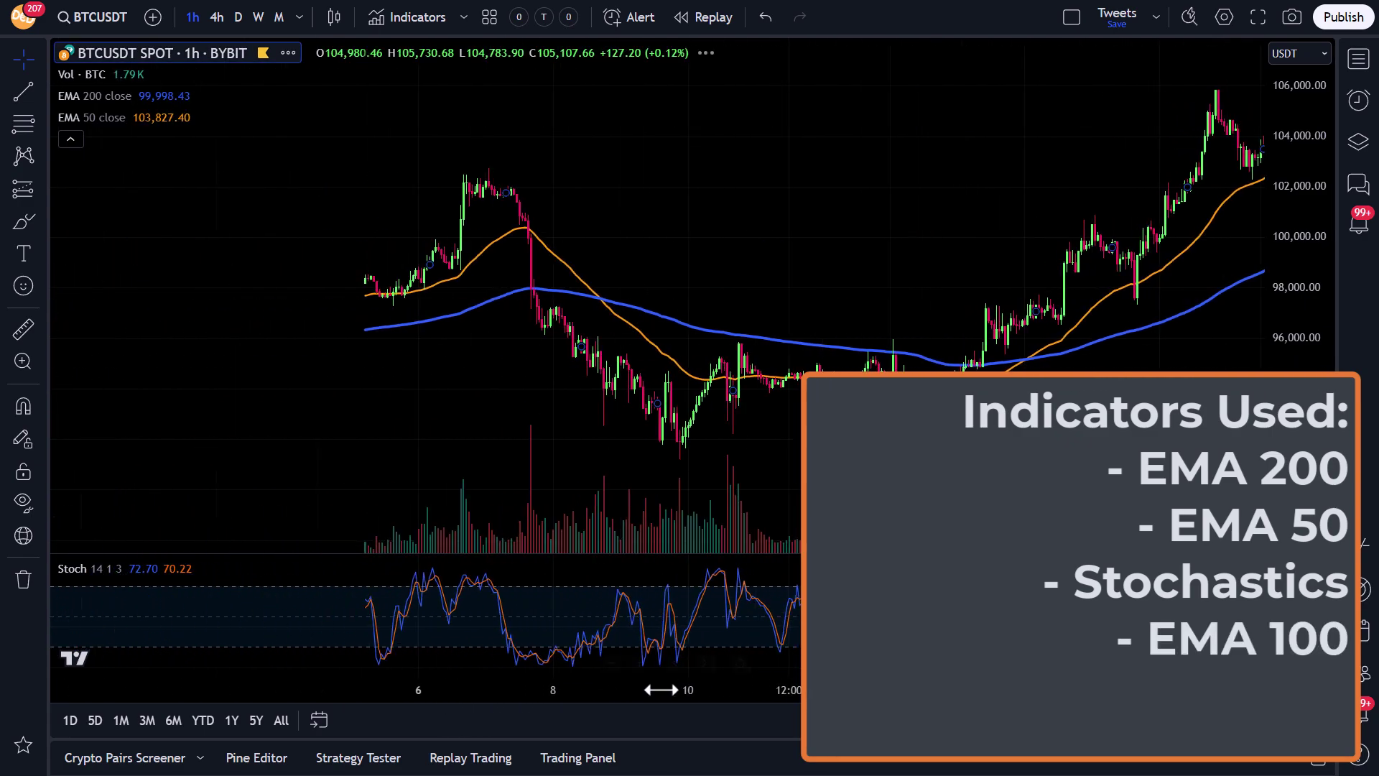
pyautogui.moveTo(548, 424); pyautogui.dragTo(599, 423)
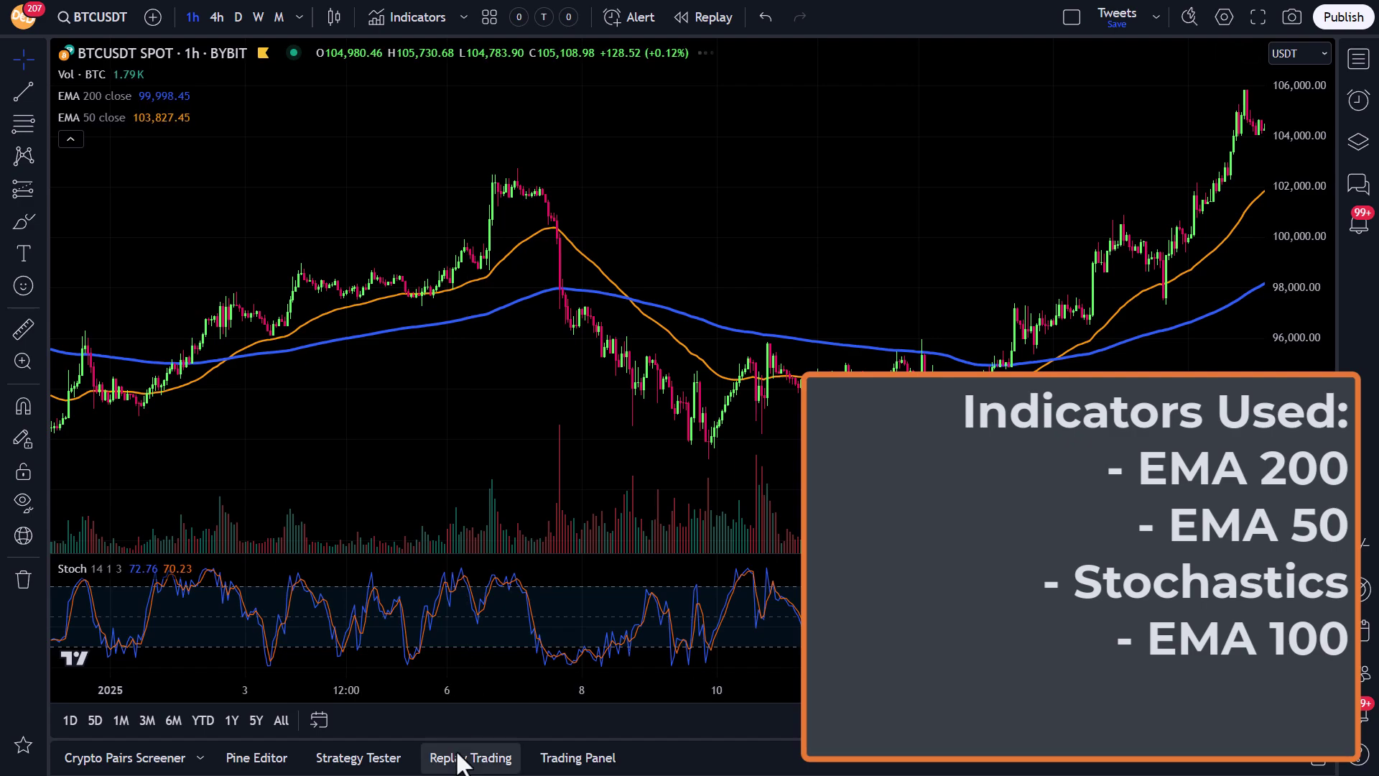
pyautogui.moveTo(634, 686); pyautogui.dragTo(222, 653)
pyautogui.moveTo(908, 298); pyautogui.dragTo(607, 301)
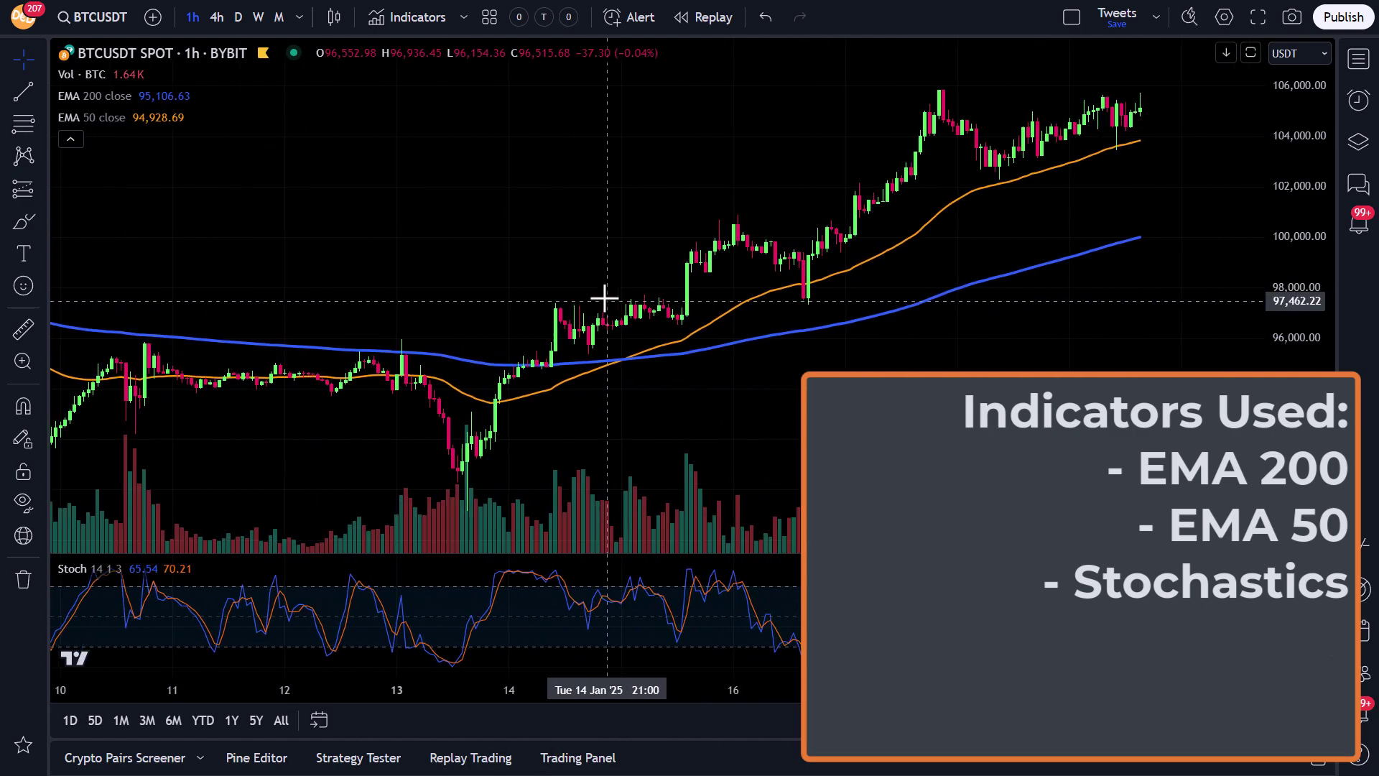
pyautogui.click(299, 17)
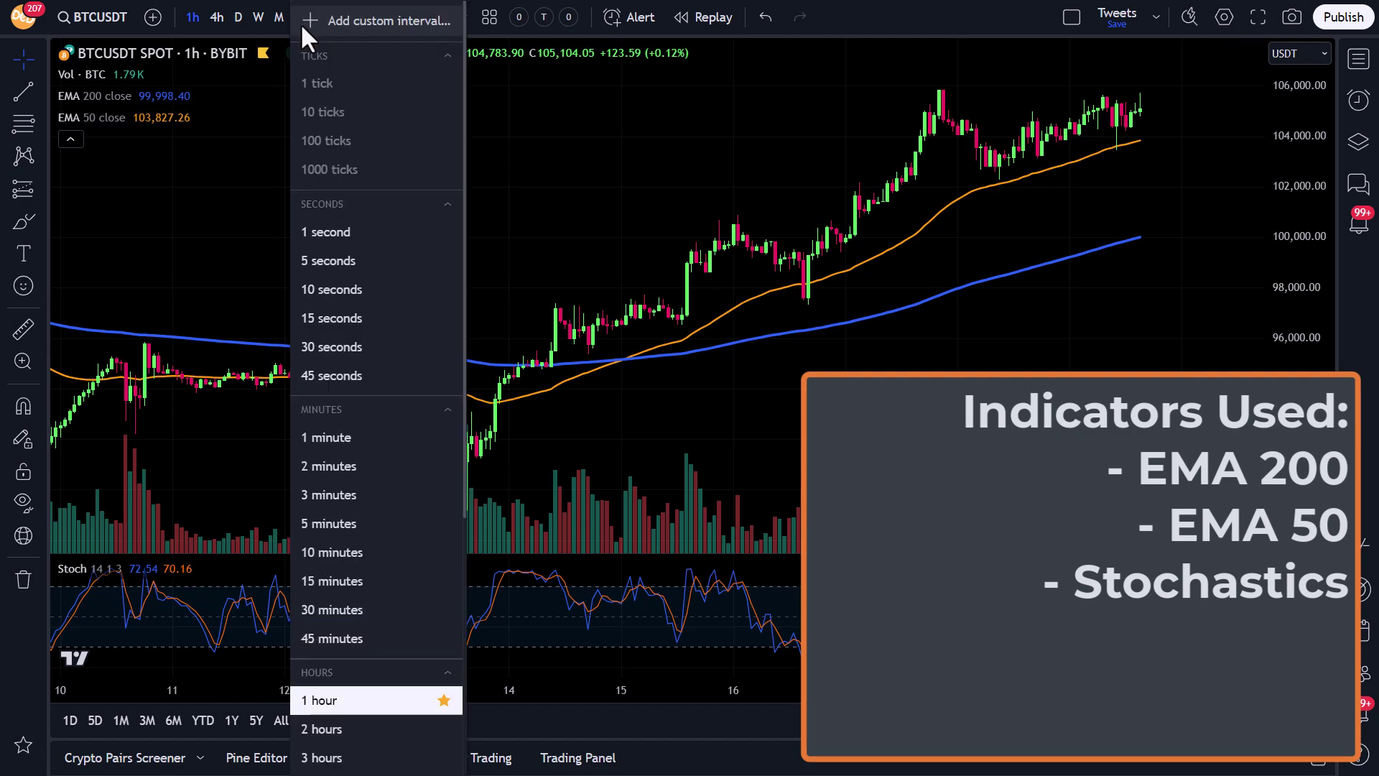
pyautogui.click(331, 610)
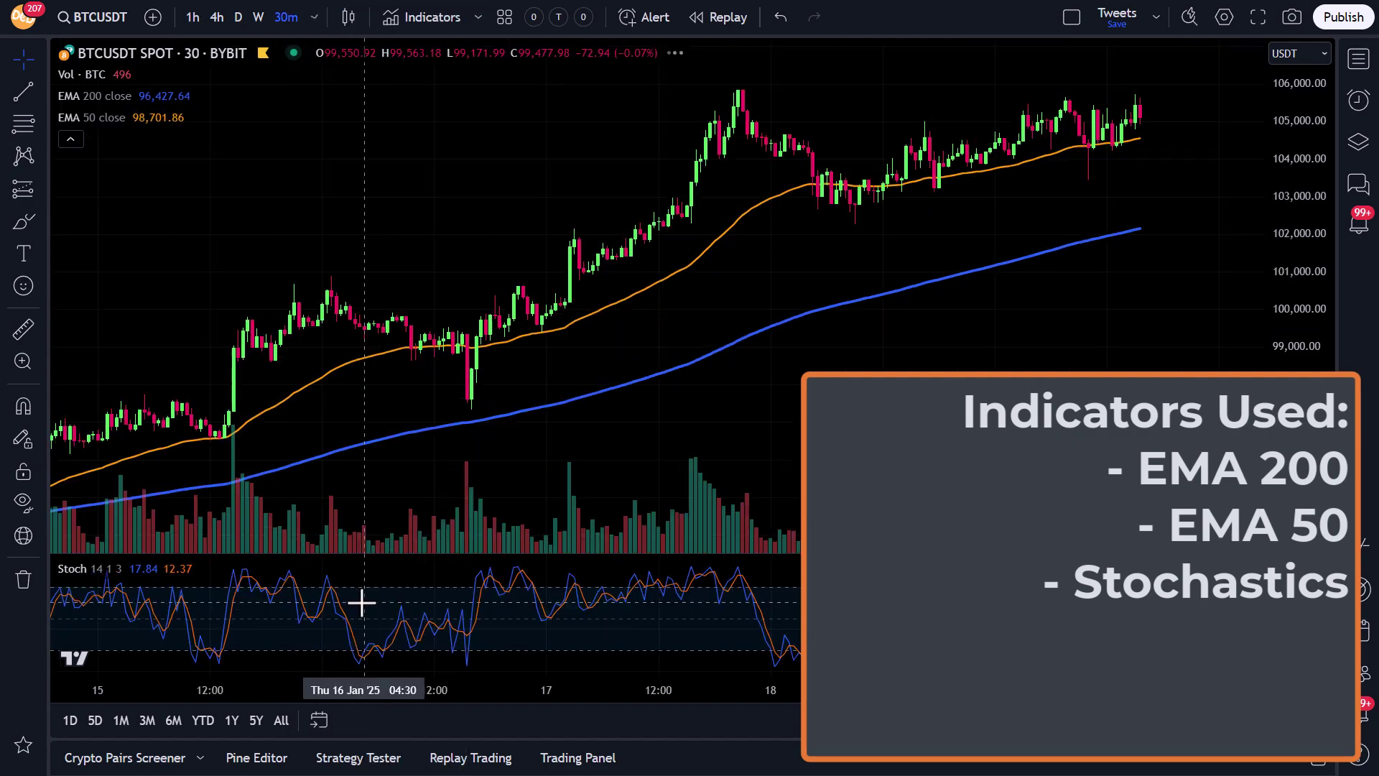
pyautogui.scroll(-10, 601, 585)
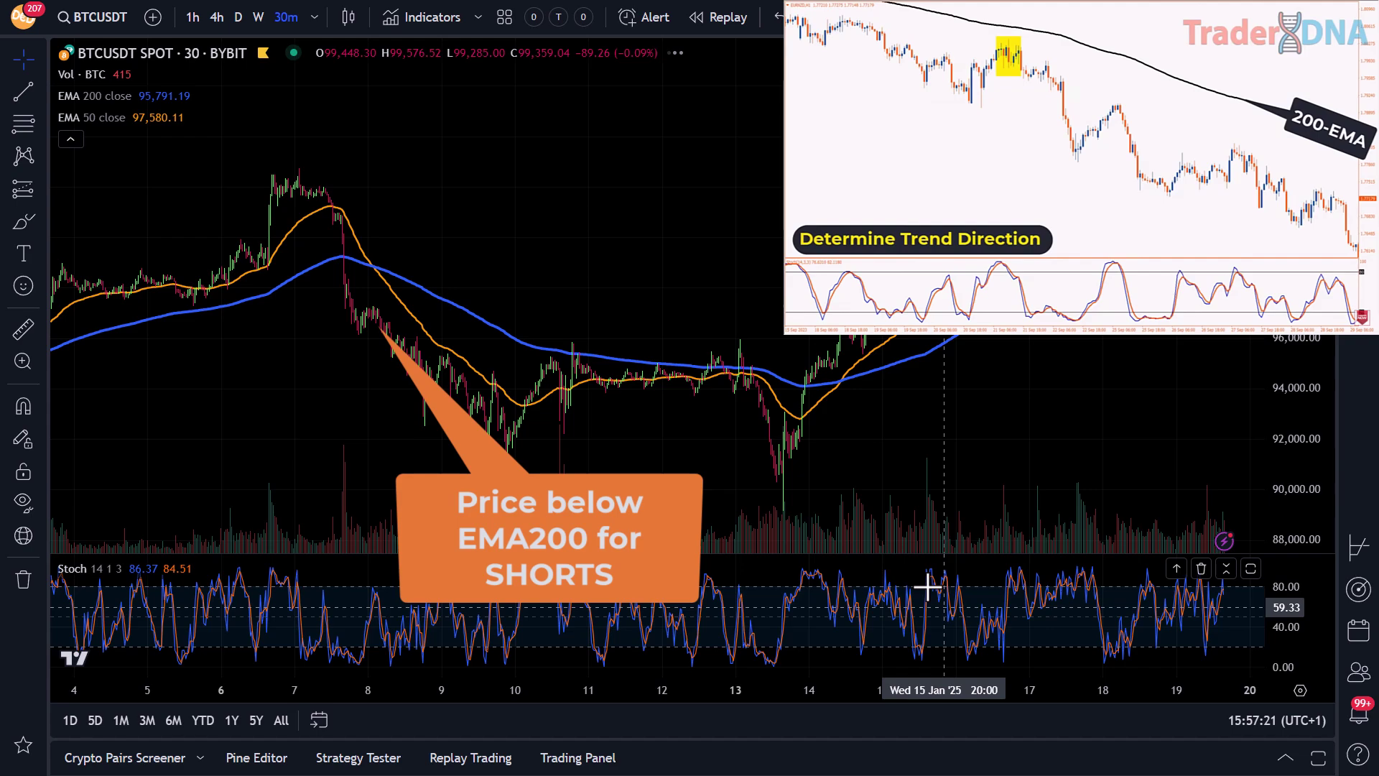
pyautogui.moveTo(738, 431); pyautogui.dragTo(833, 428)
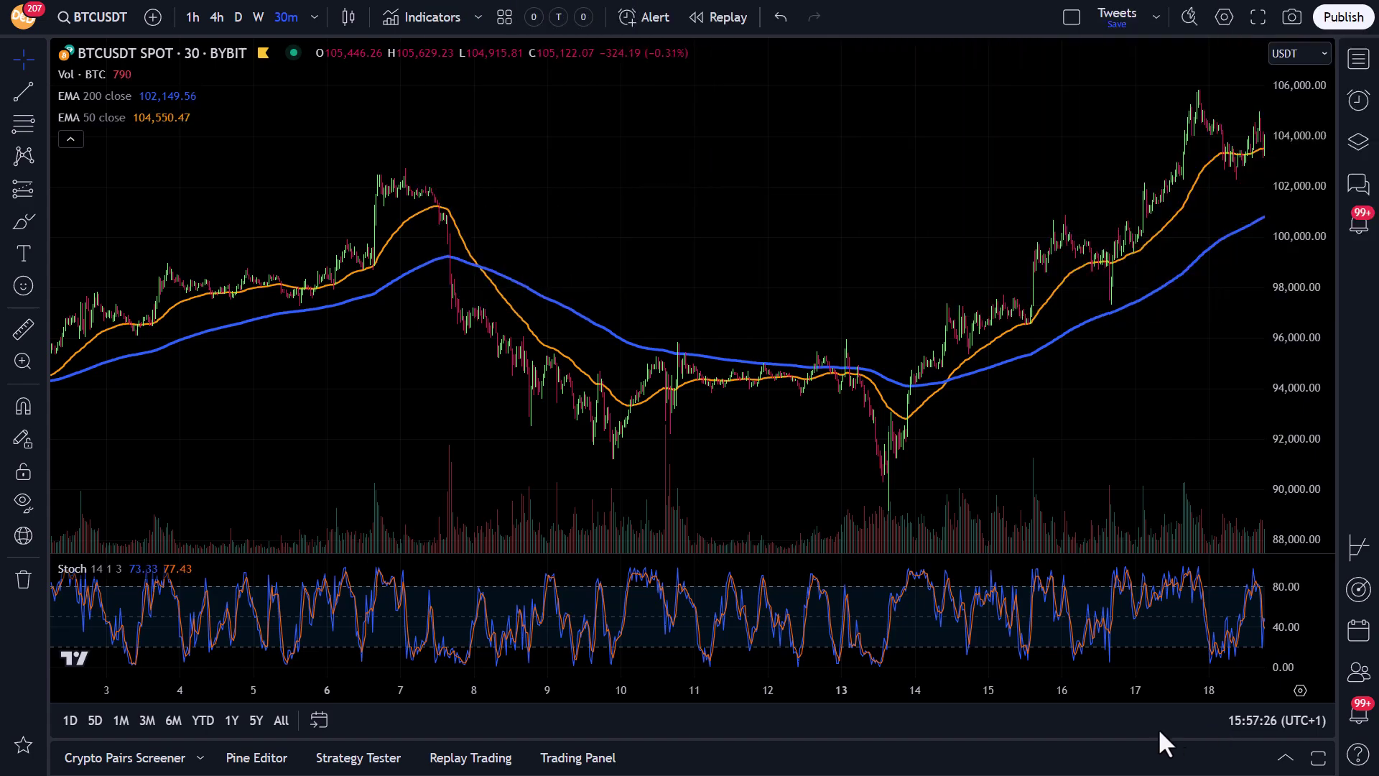
pyautogui.moveTo(1099, 694); pyautogui.dragTo(923, 698)
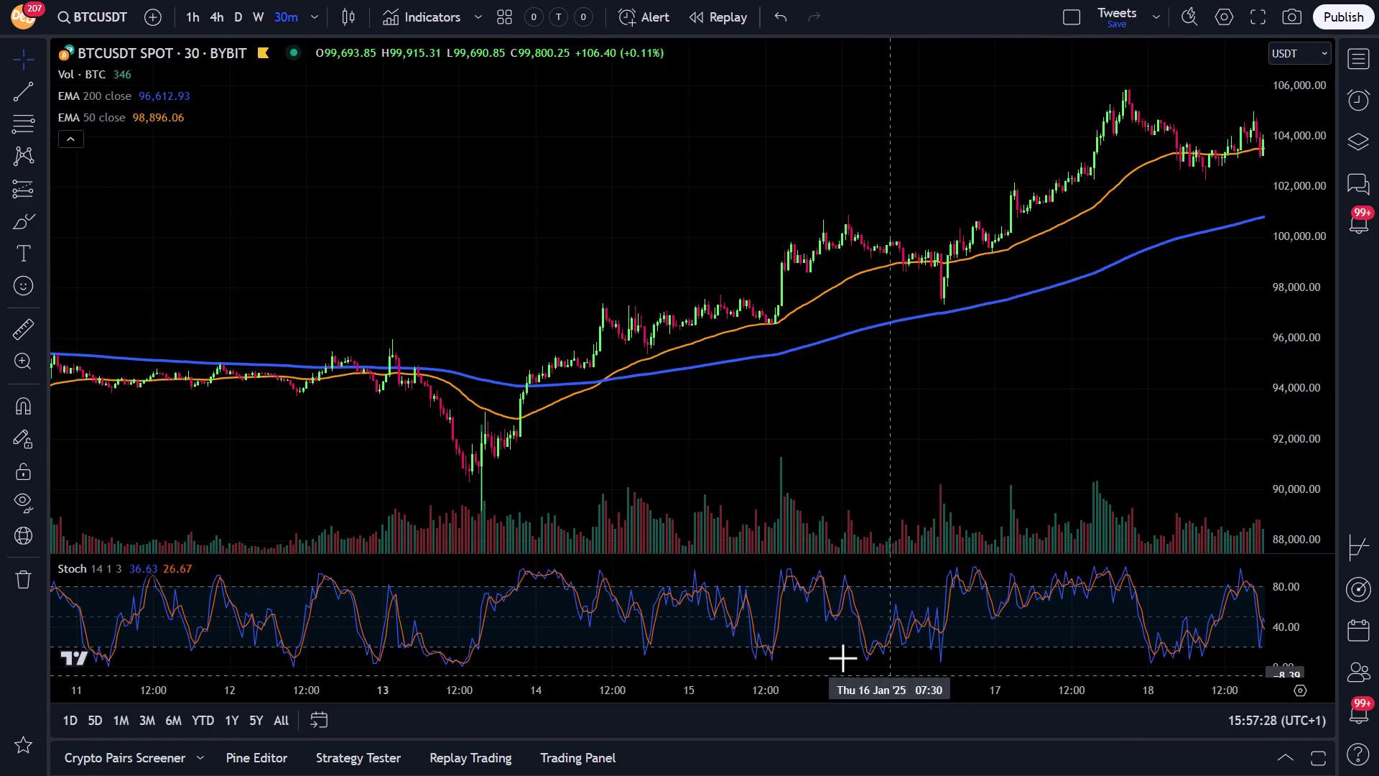
# Step: Switch the BTCUSDT chart back to the 1h timeframe
pyautogui.click(192, 17)
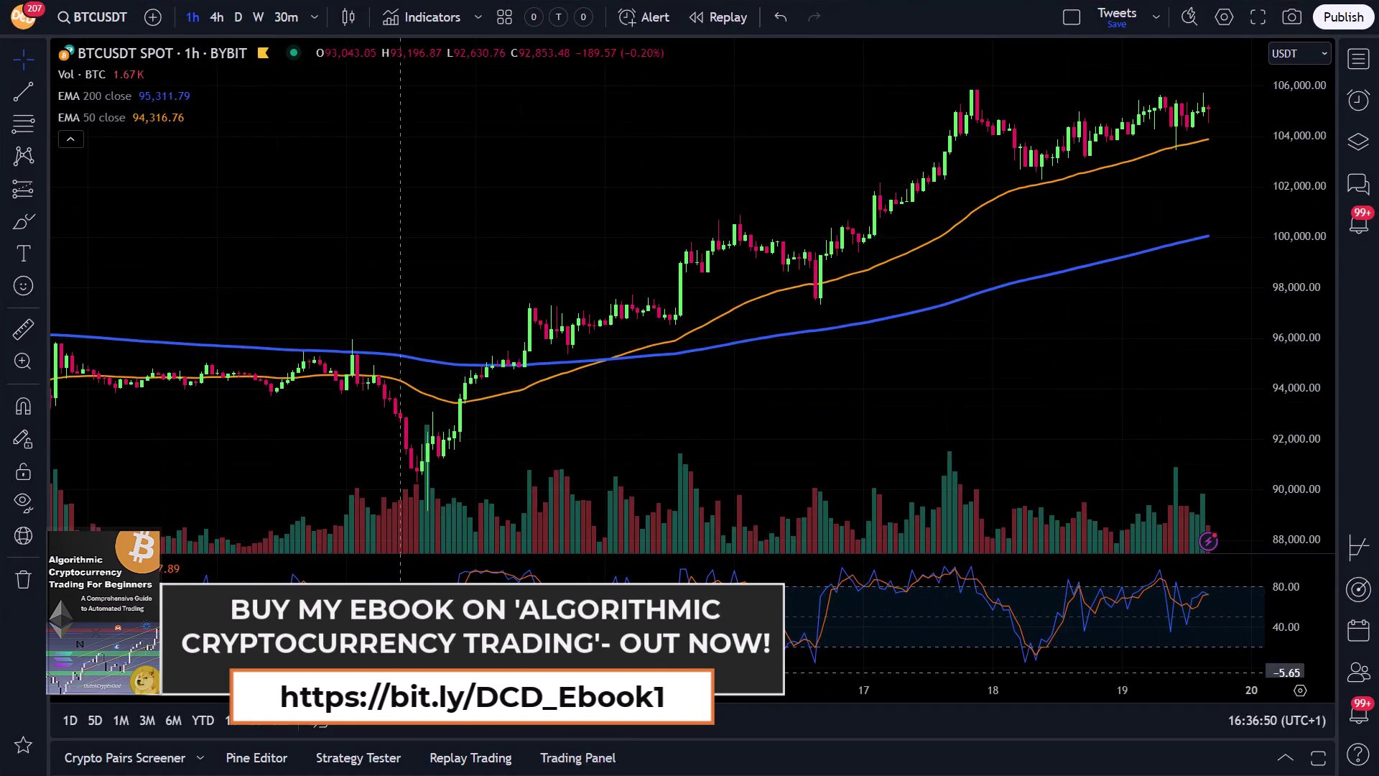
pyautogui.moveTo(445, 503); pyautogui.dragTo(790, 560)
pyautogui.moveTo(493, 440); pyautogui.dragTo(1077, 553)
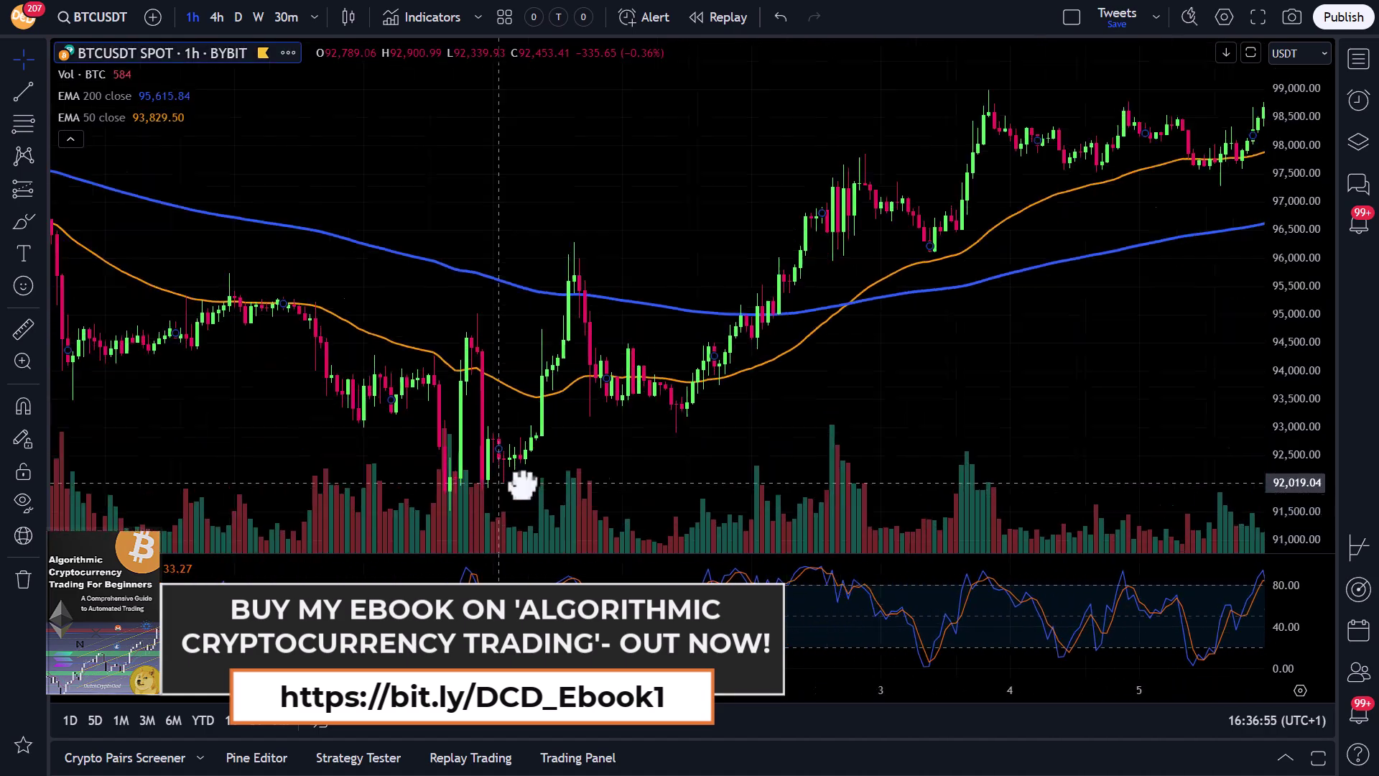
pyautogui.moveTo(524, 484); pyautogui.dragTo(1041, 477)
pyautogui.moveTo(890, 463); pyautogui.dragTo(902, 455)
pyautogui.moveTo(360, 671); pyautogui.dragTo(747, 660)
pyautogui.scroll(-10, 747, 661)
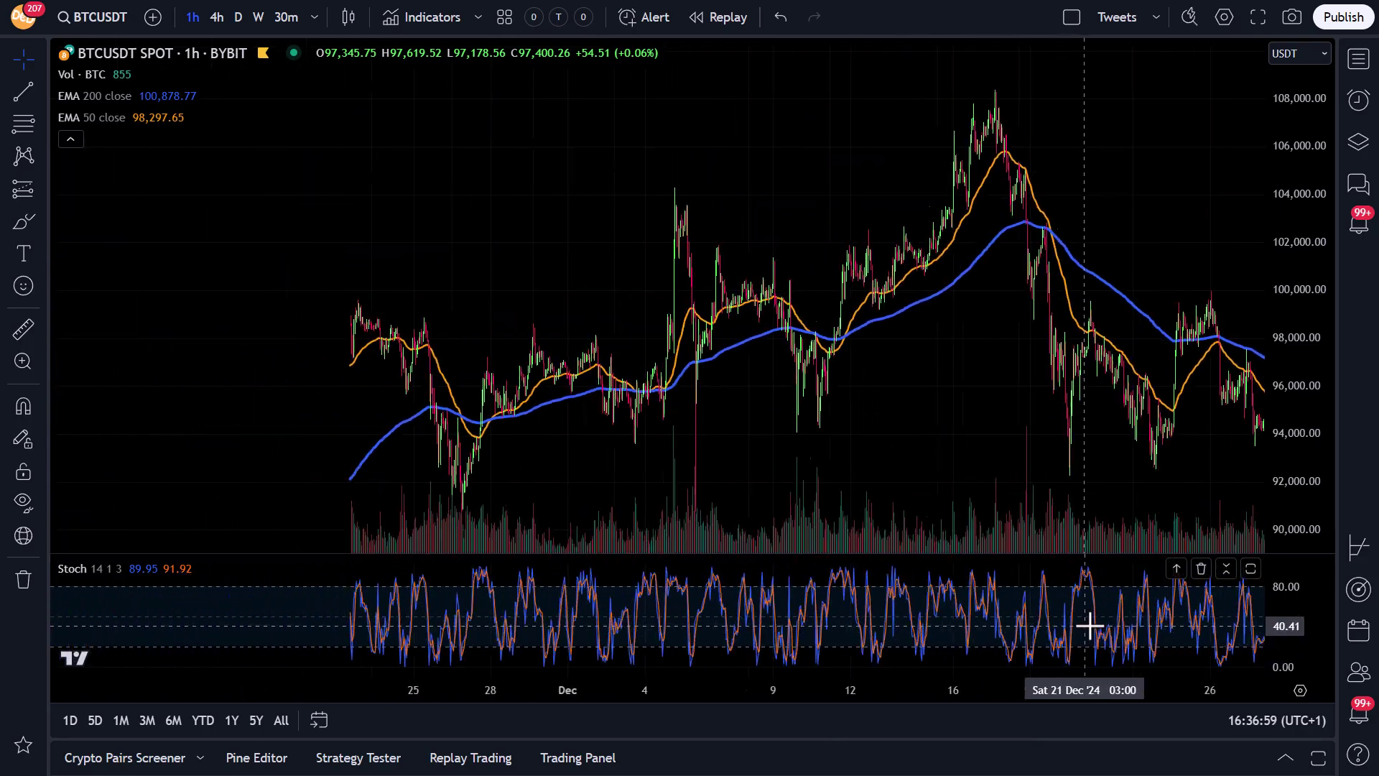
pyautogui.moveTo(998, 441); pyautogui.dragTo(1238, 441)
pyautogui.moveTo(764, 452); pyautogui.dragTo(1099, 441)
pyautogui.moveTo(754, 490); pyautogui.dragTo(1157, 472)
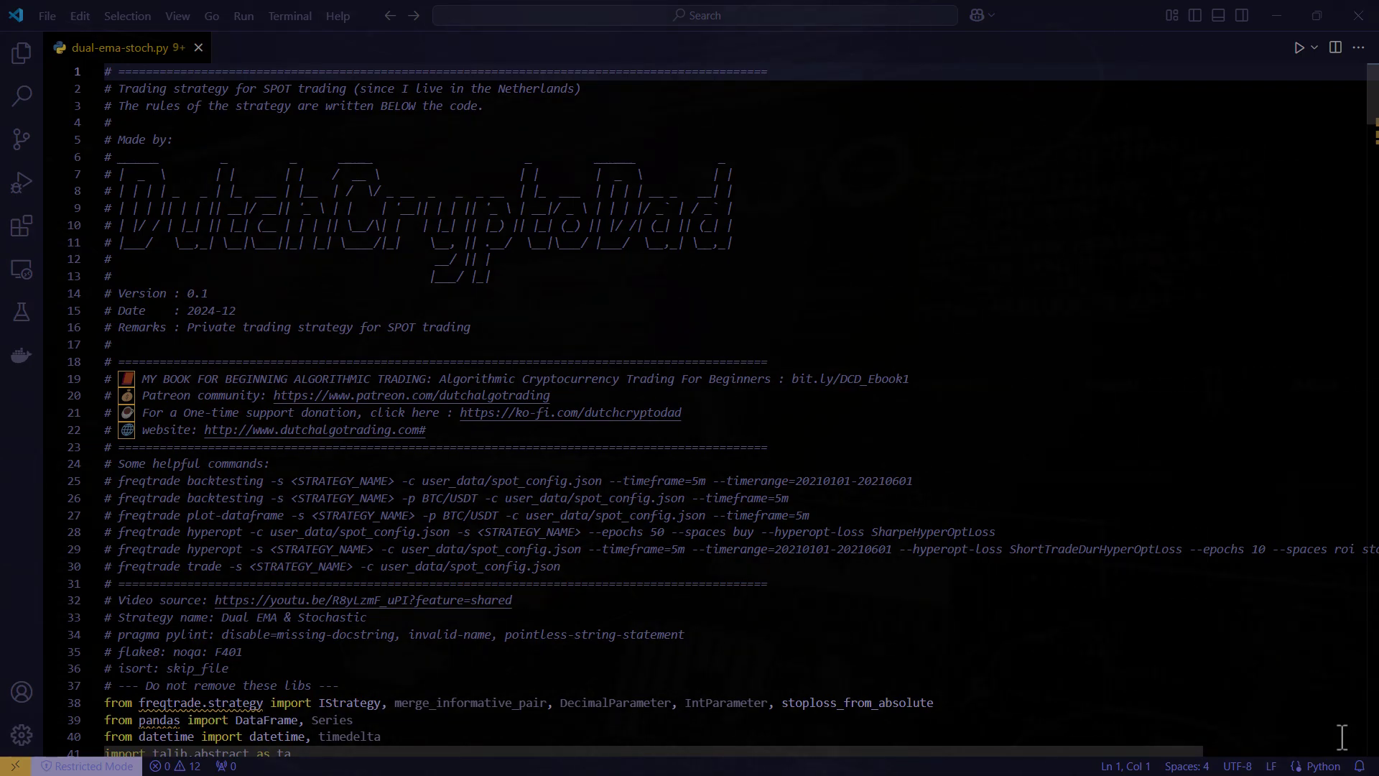
pyautogui.scroll(-19, 1342, 736)
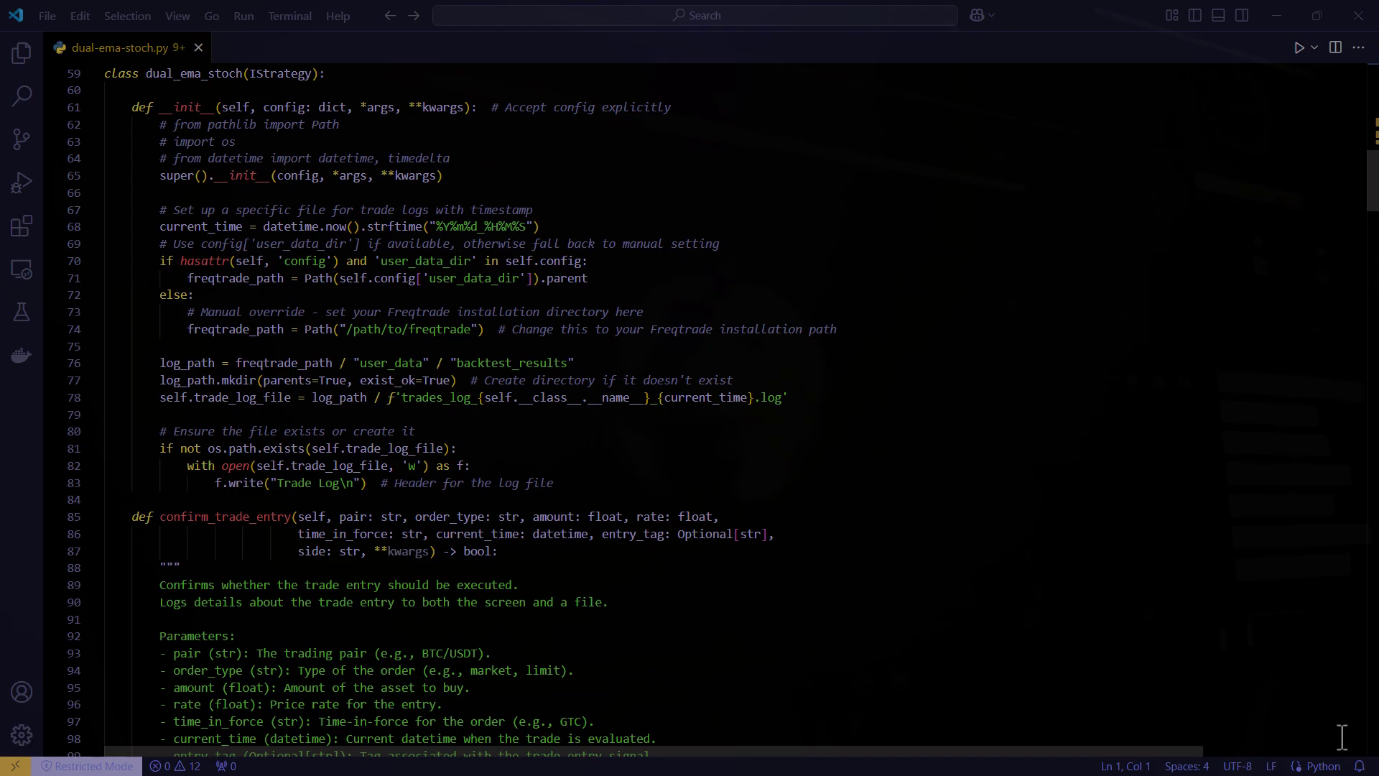
pyautogui.scroll(-13, 1341, 736)
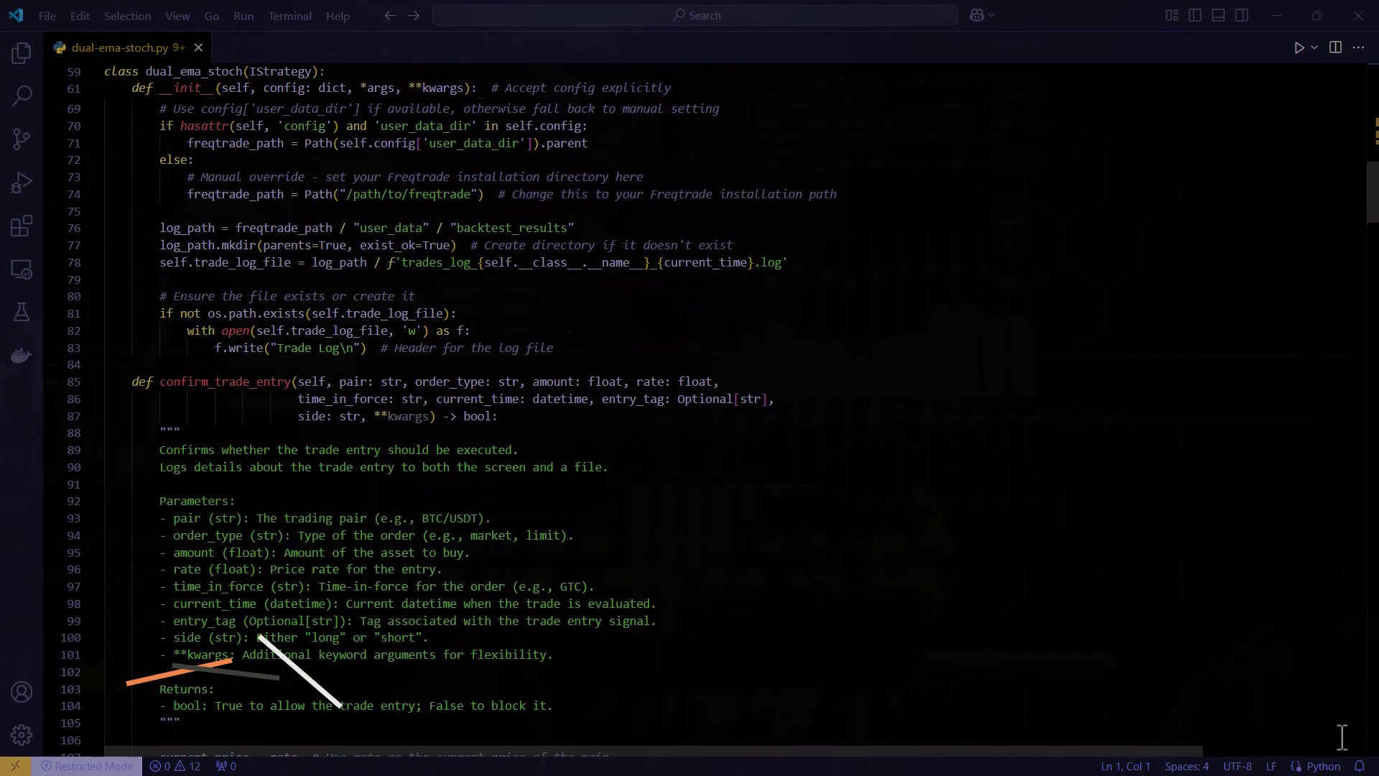
pyautogui.scroll(-19, 1342, 736)
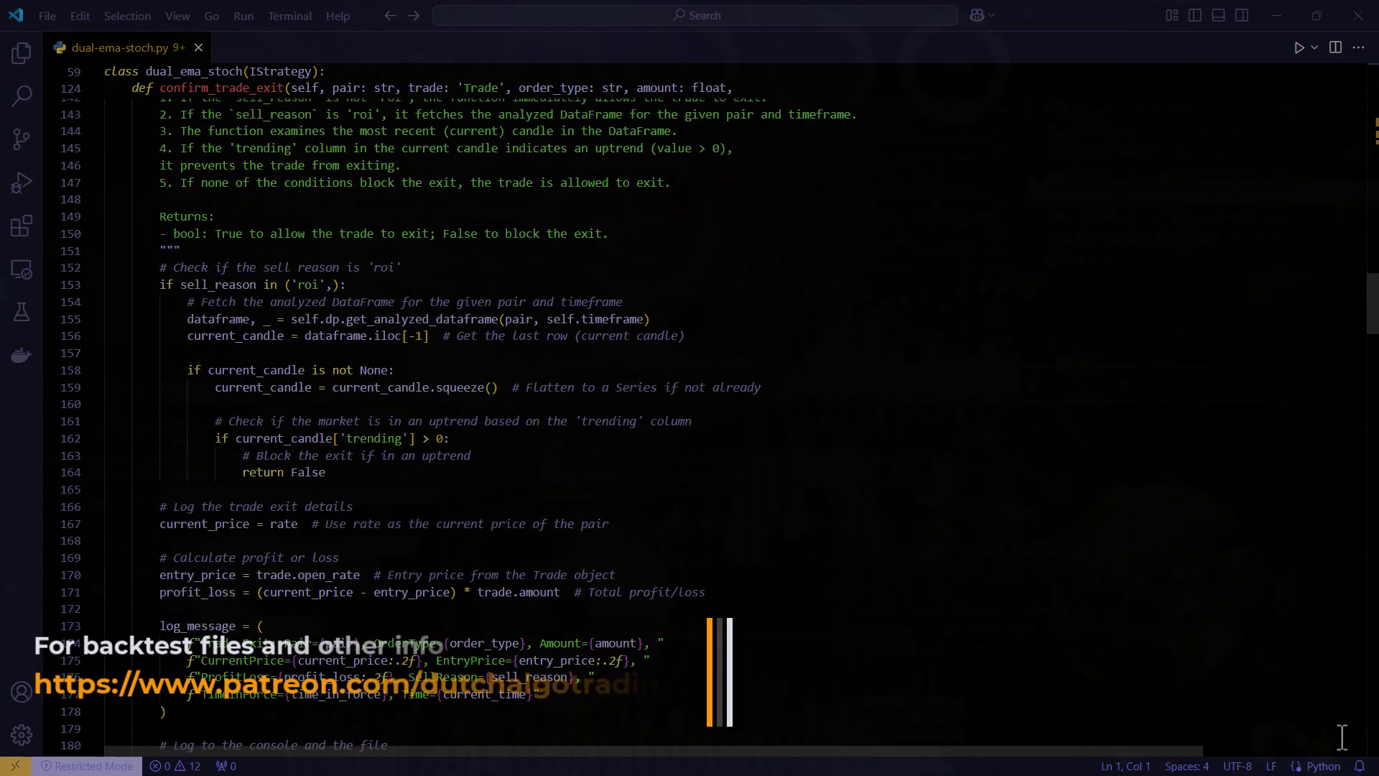
pyautogui.scroll(-18, 1341, 737)
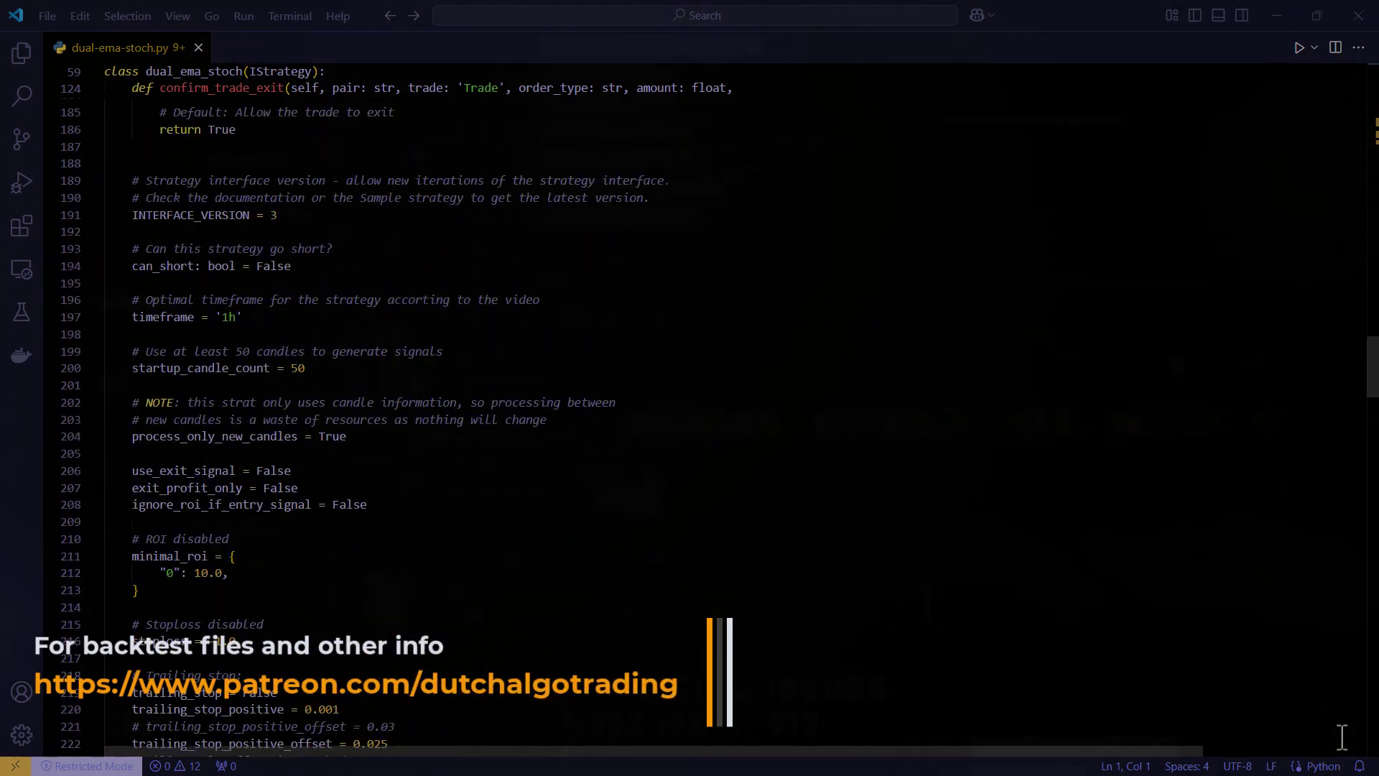
pyautogui.scroll(-4, 1341, 736)
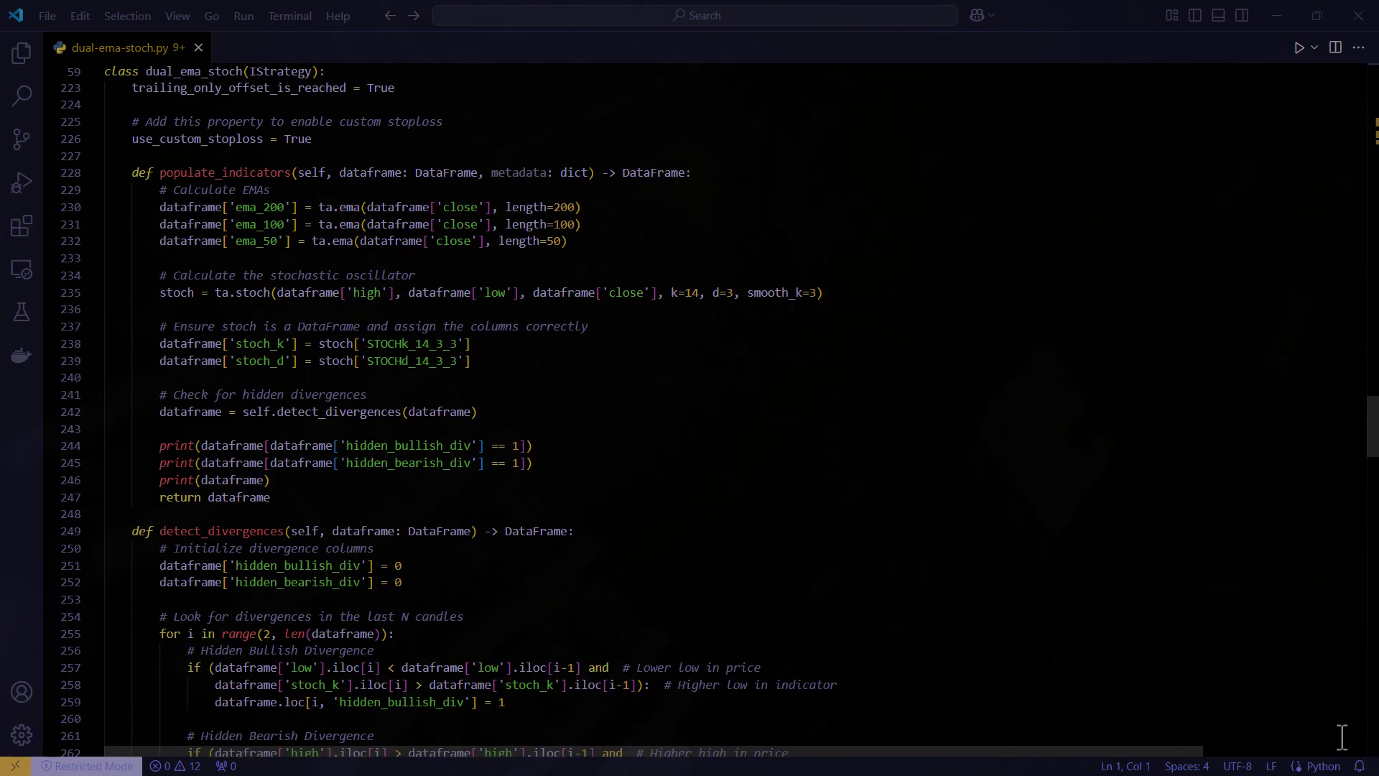
pyautogui.scroll(-16, 1341, 736)
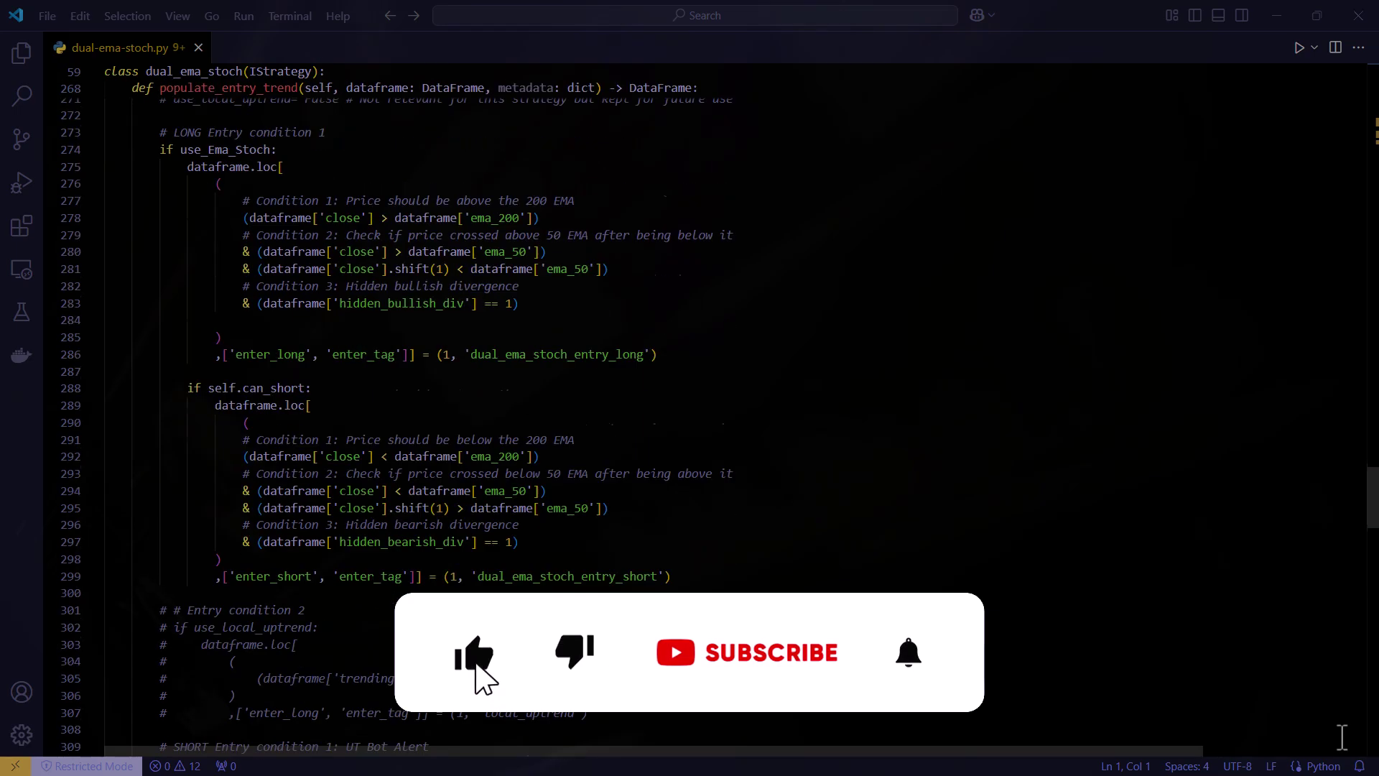
pyautogui.scroll(-15, 1341, 736)
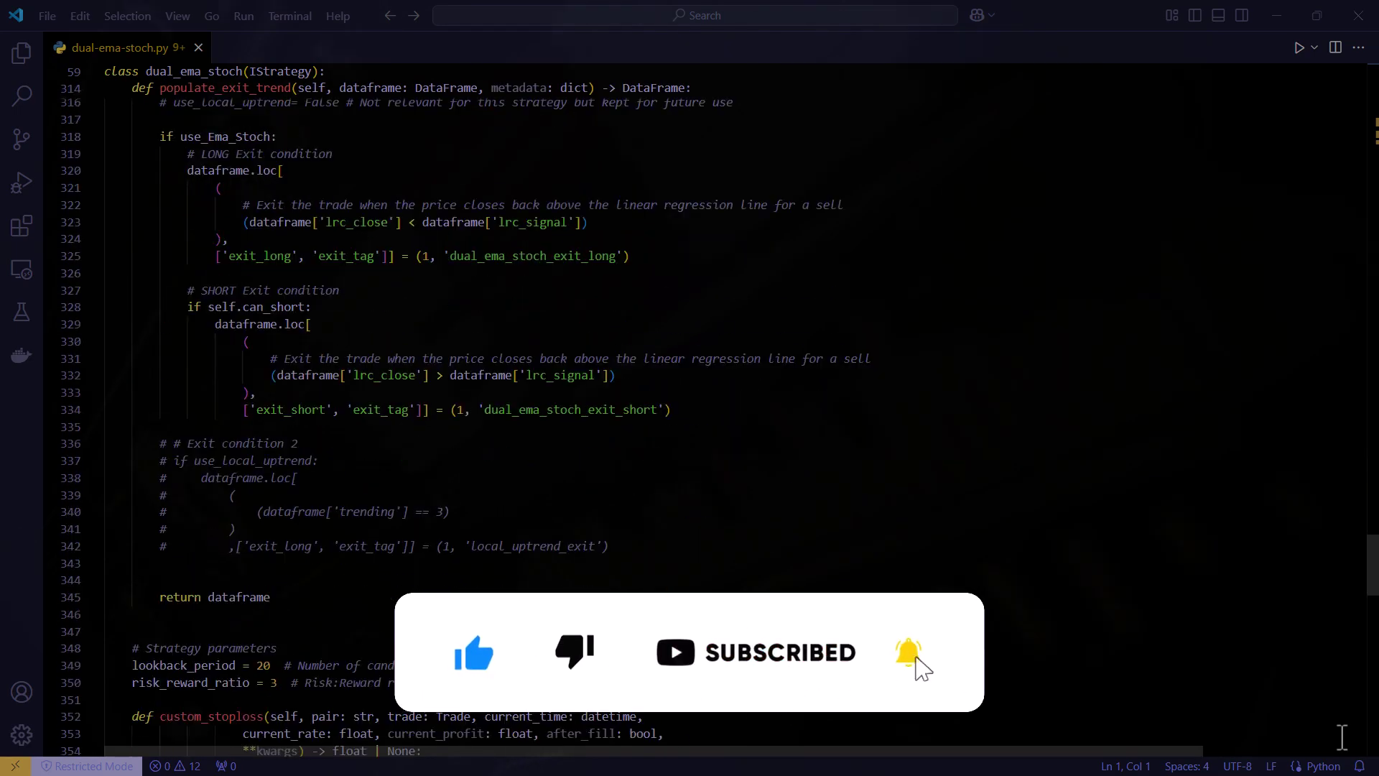
pyautogui.scroll(20, 1341, 736)
pyautogui.scroll(20, 1341, 736)
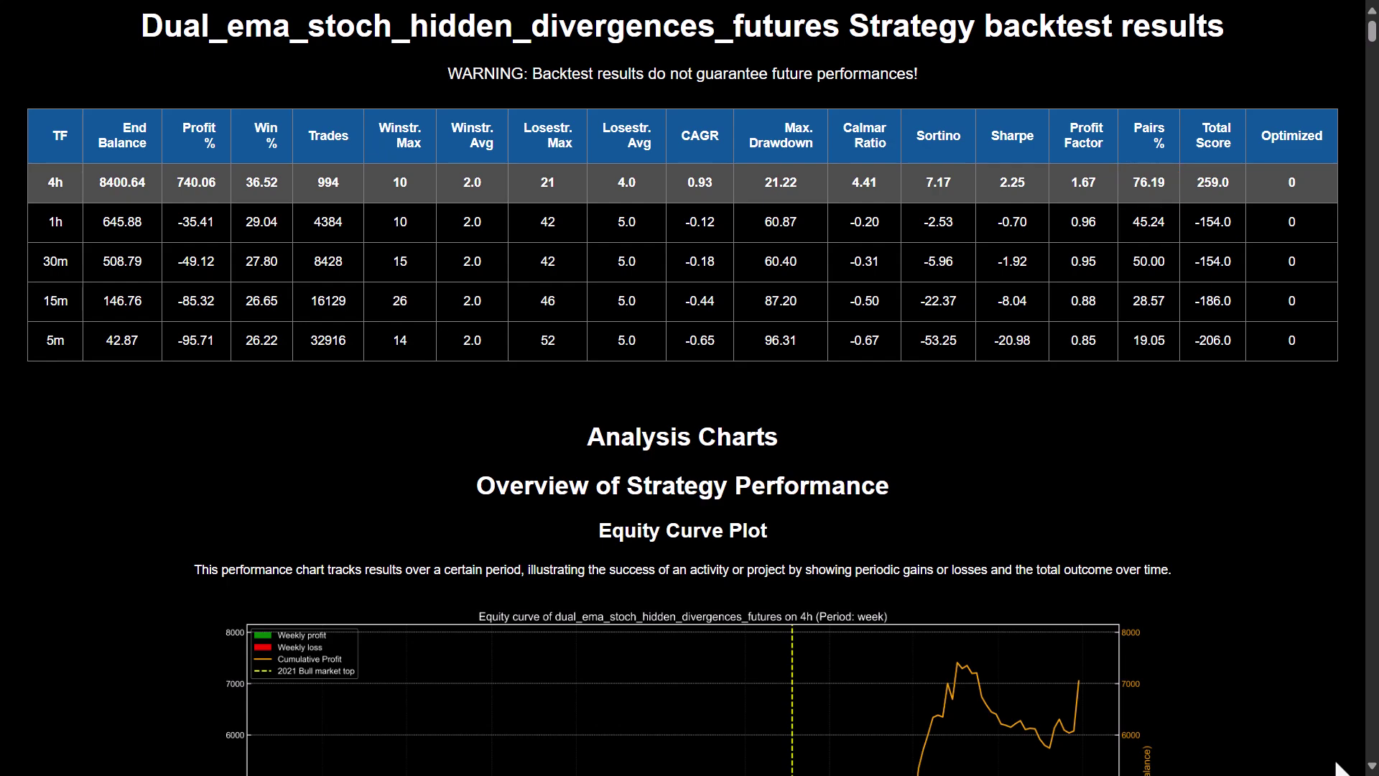
# Step: Scroll the backtest report down to the 4h equity curve climbing past 7000 by early 2023
pyautogui.scroll(-5, 1339, 768)
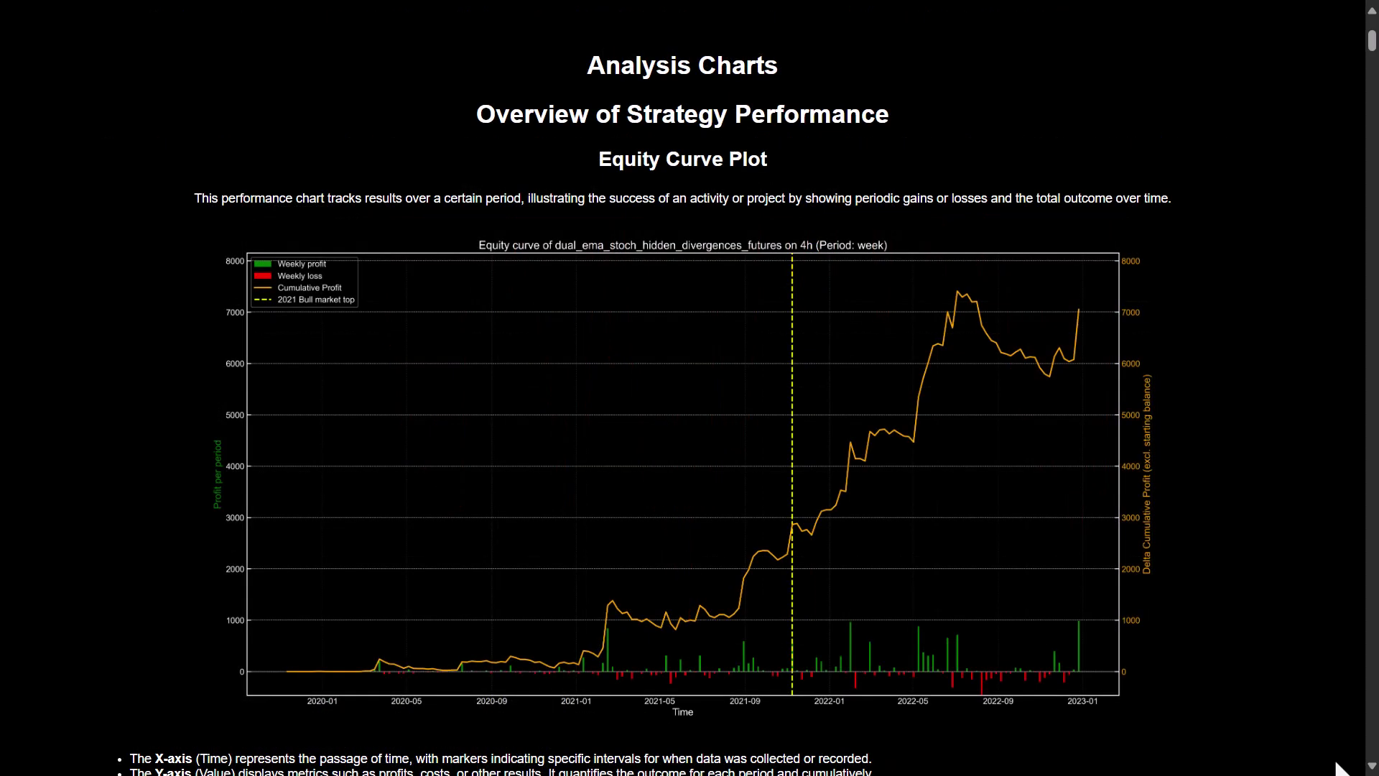
pyautogui.scroll(-20, 1340, 769)
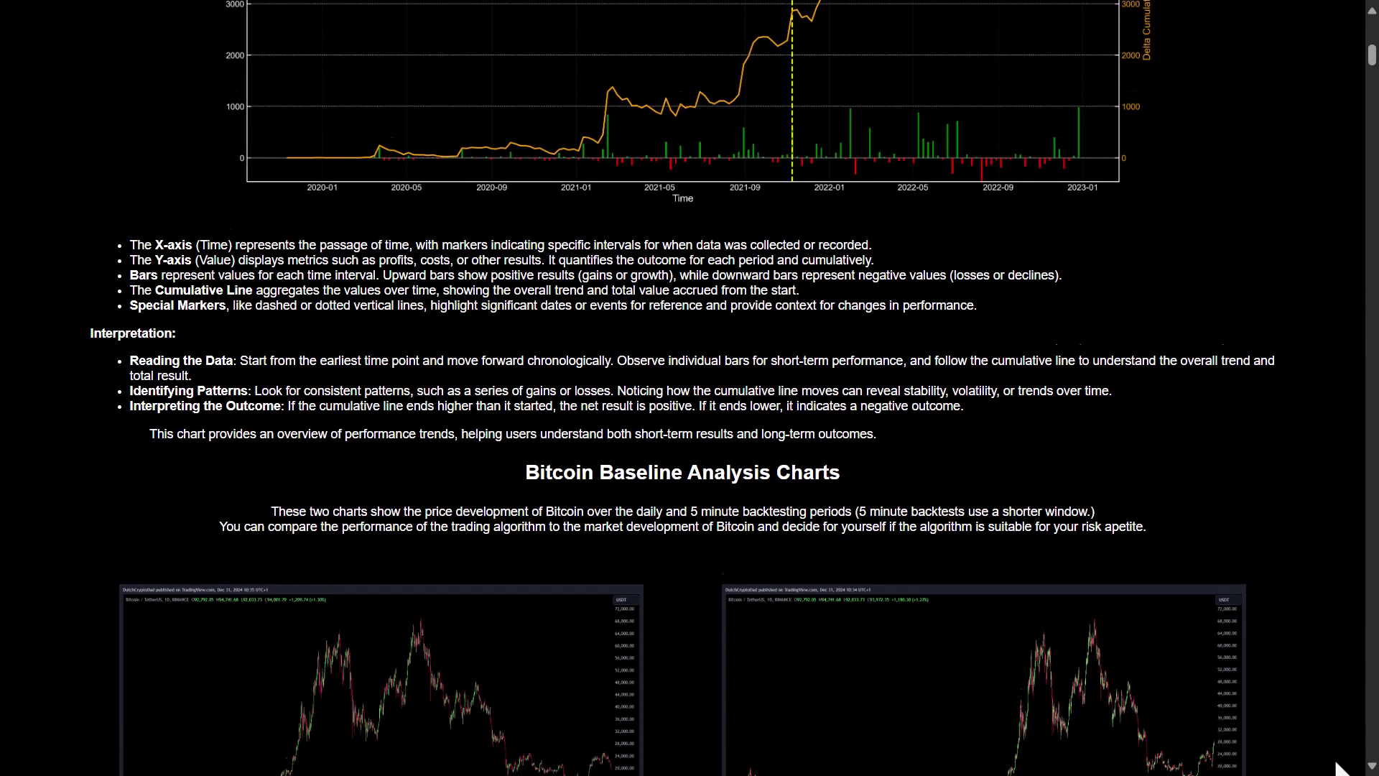
pyautogui.scroll(-20, 1340, 768)
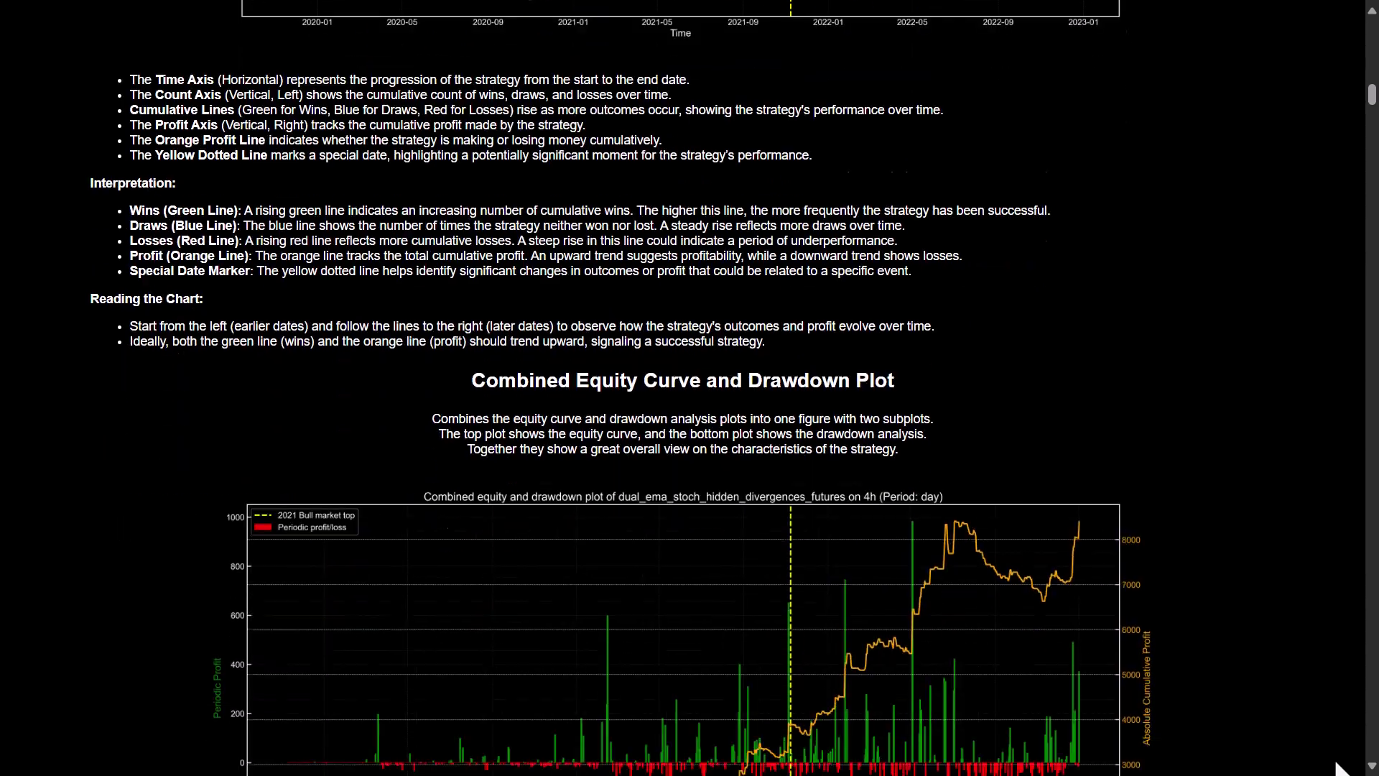
pyautogui.scroll(-15, 1340, 769)
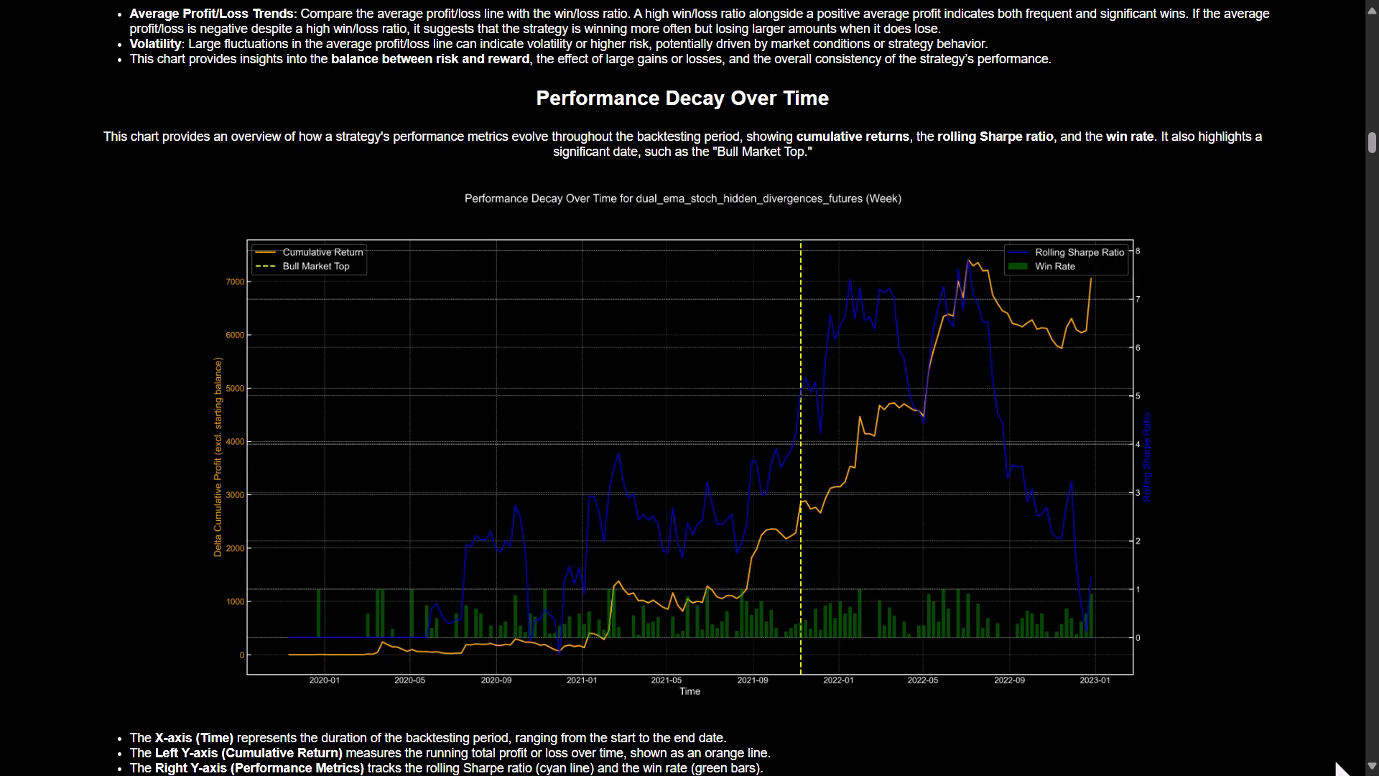
pyautogui.scroll(-13, 1339, 769)
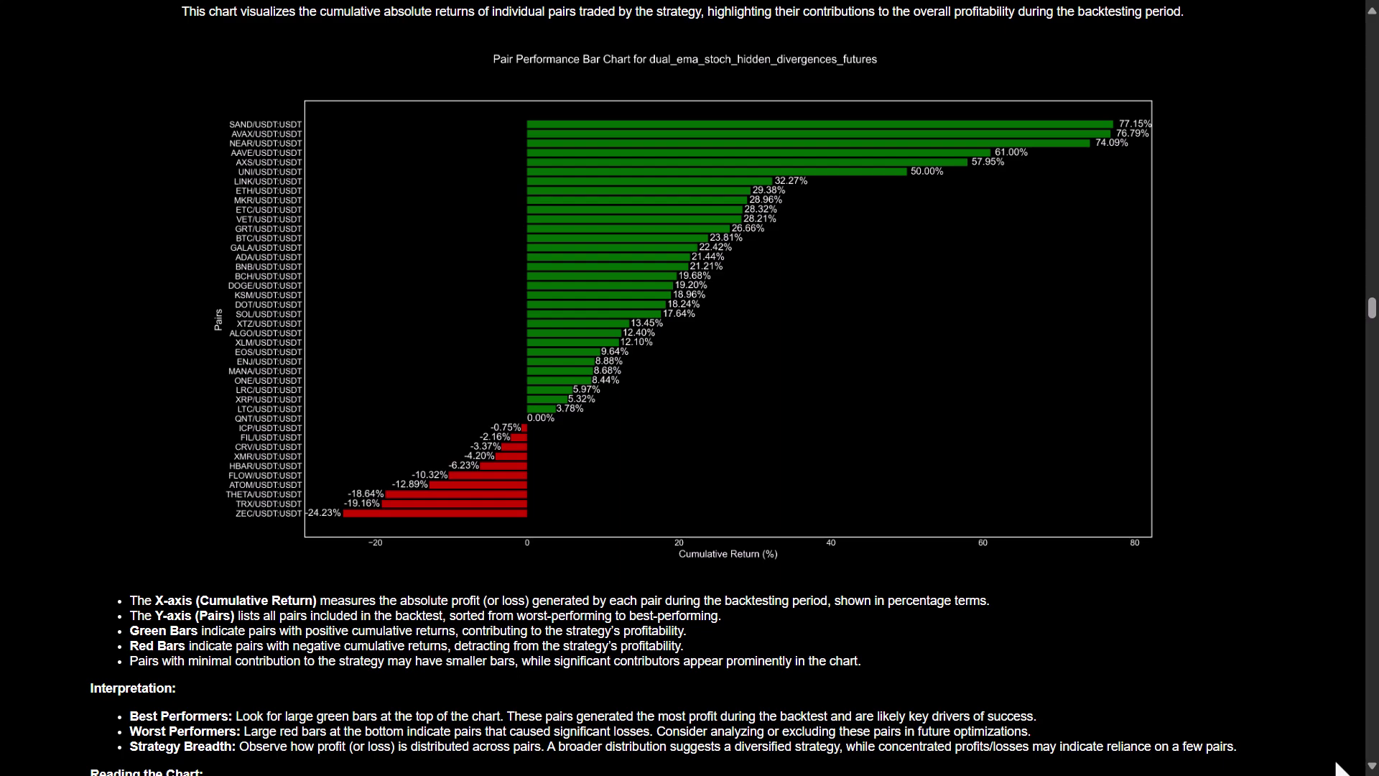
pyautogui.scroll(-14, 1339, 769)
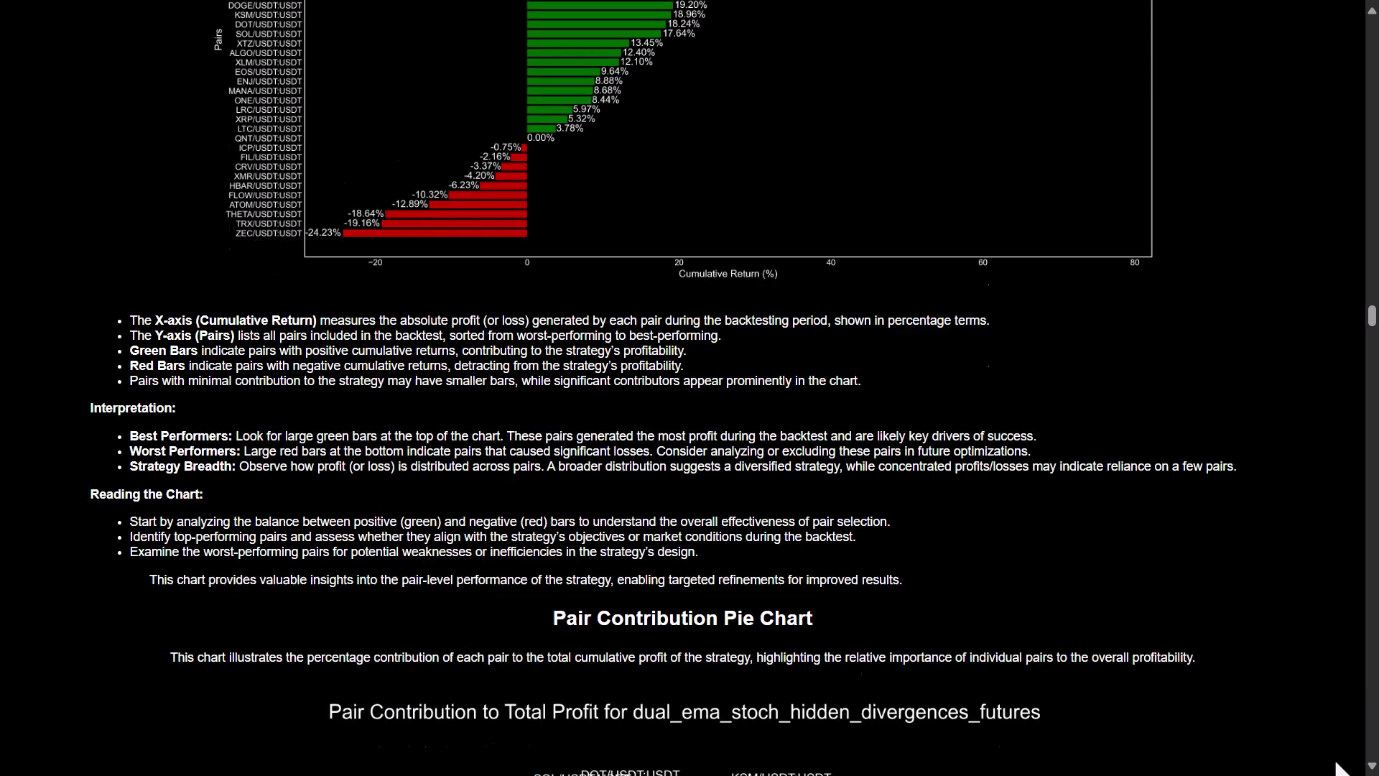
pyautogui.scroll(-1, 1340, 769)
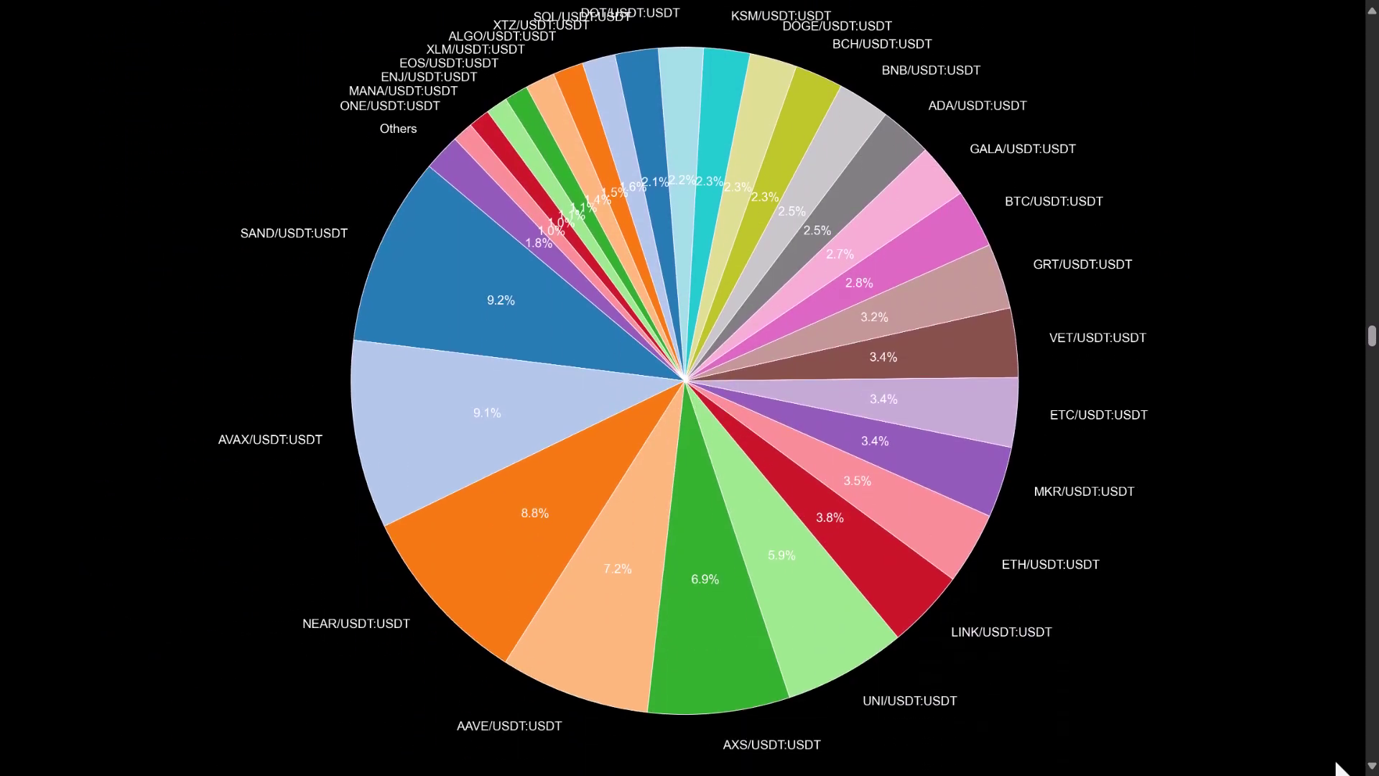
pyautogui.scroll(-13, 1339, 768)
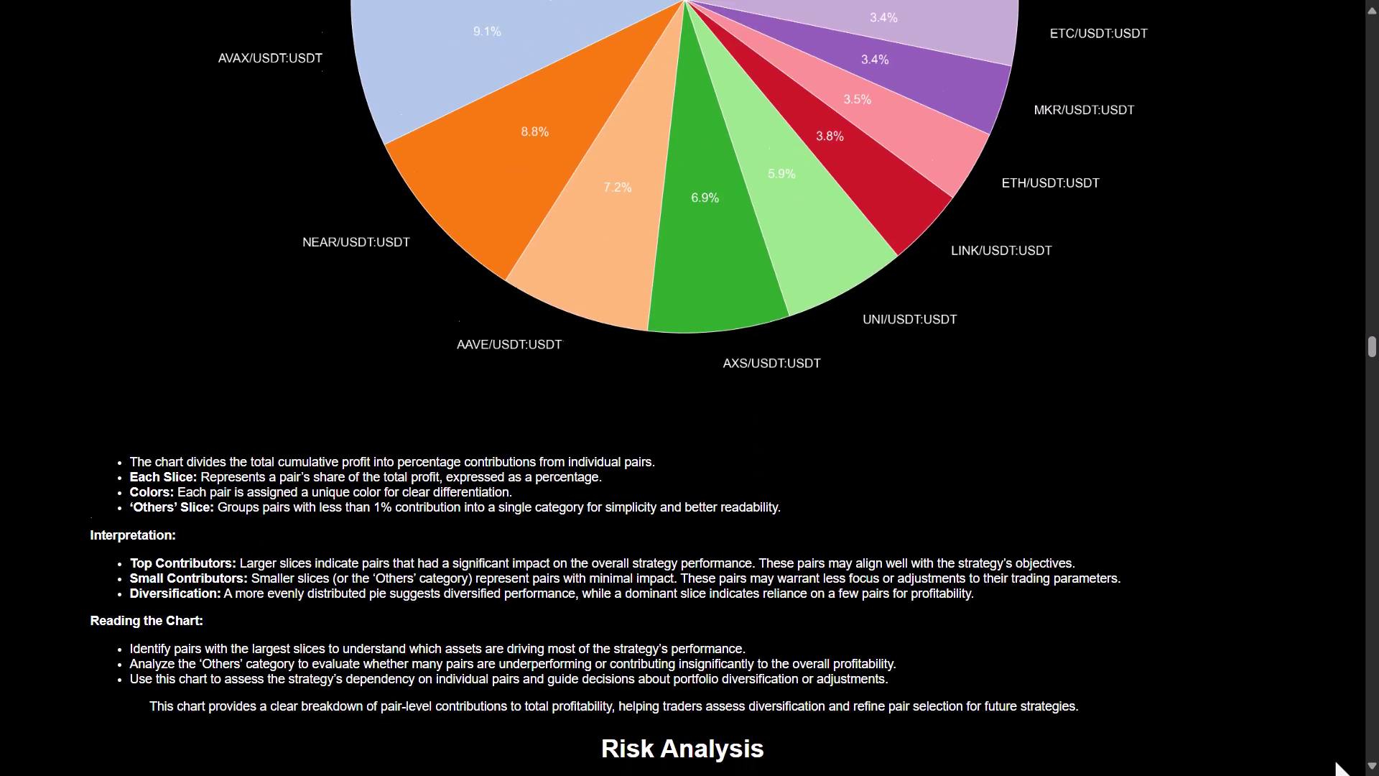
pyautogui.scroll(-20, 1339, 768)
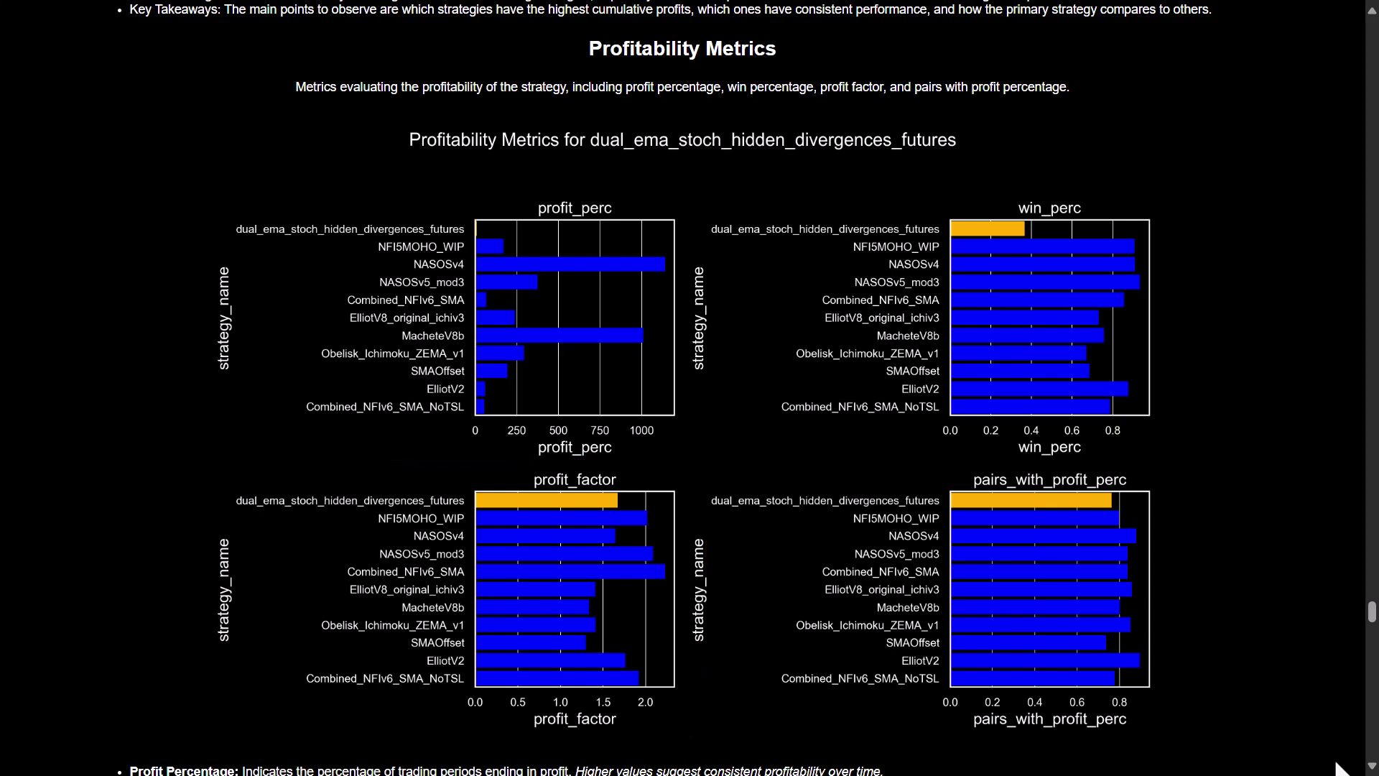
pyautogui.scroll(-20, 1337, 767)
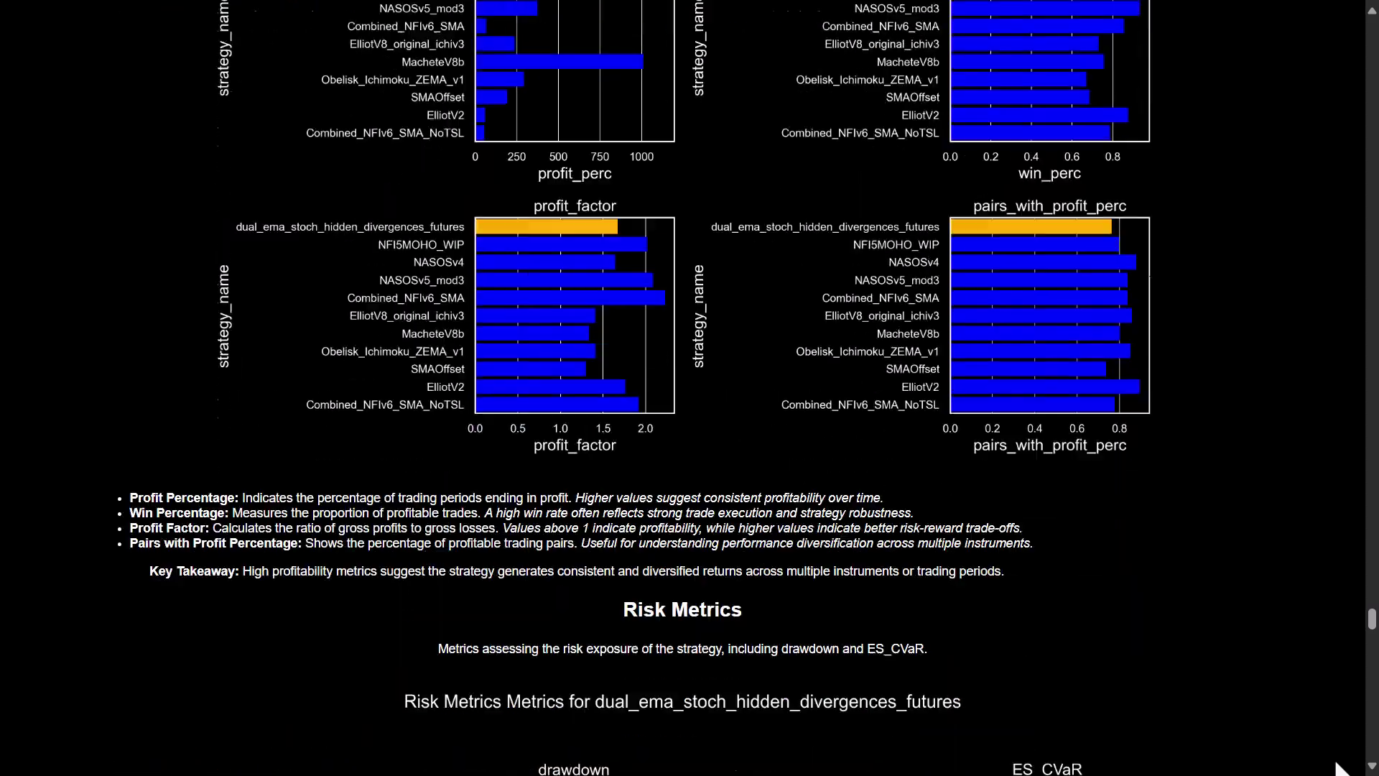
pyautogui.scroll(-17, 1337, 767)
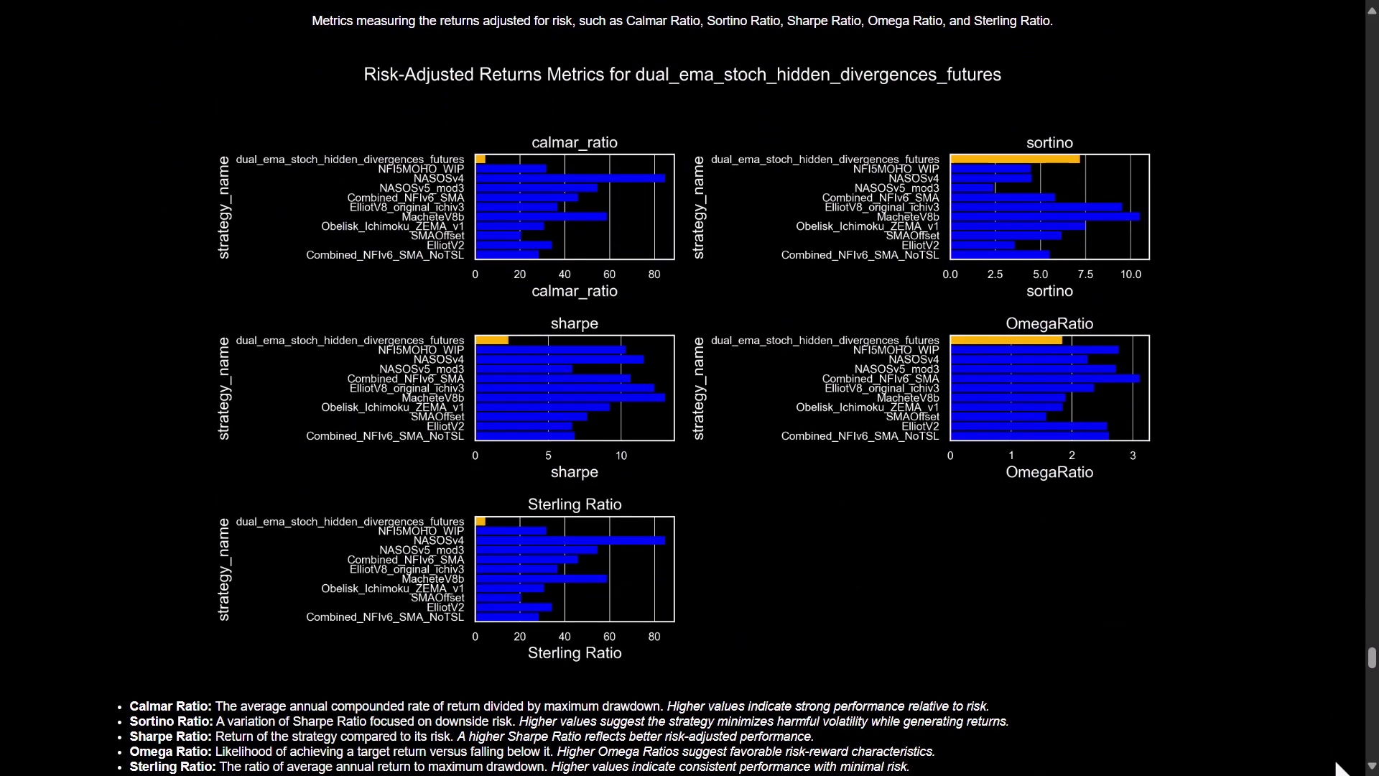
pyautogui.scroll(-18, 1337, 767)
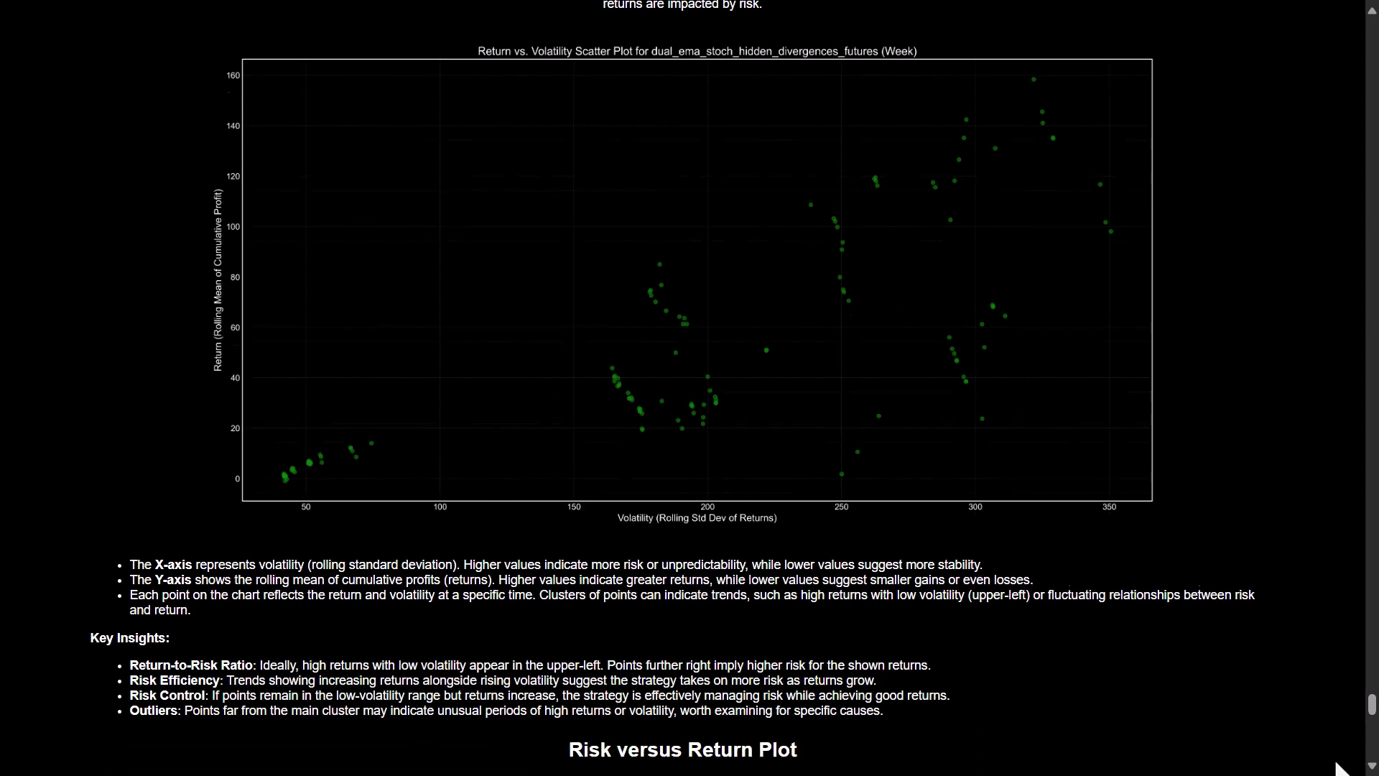
pyautogui.scroll(-9, 1337, 767)
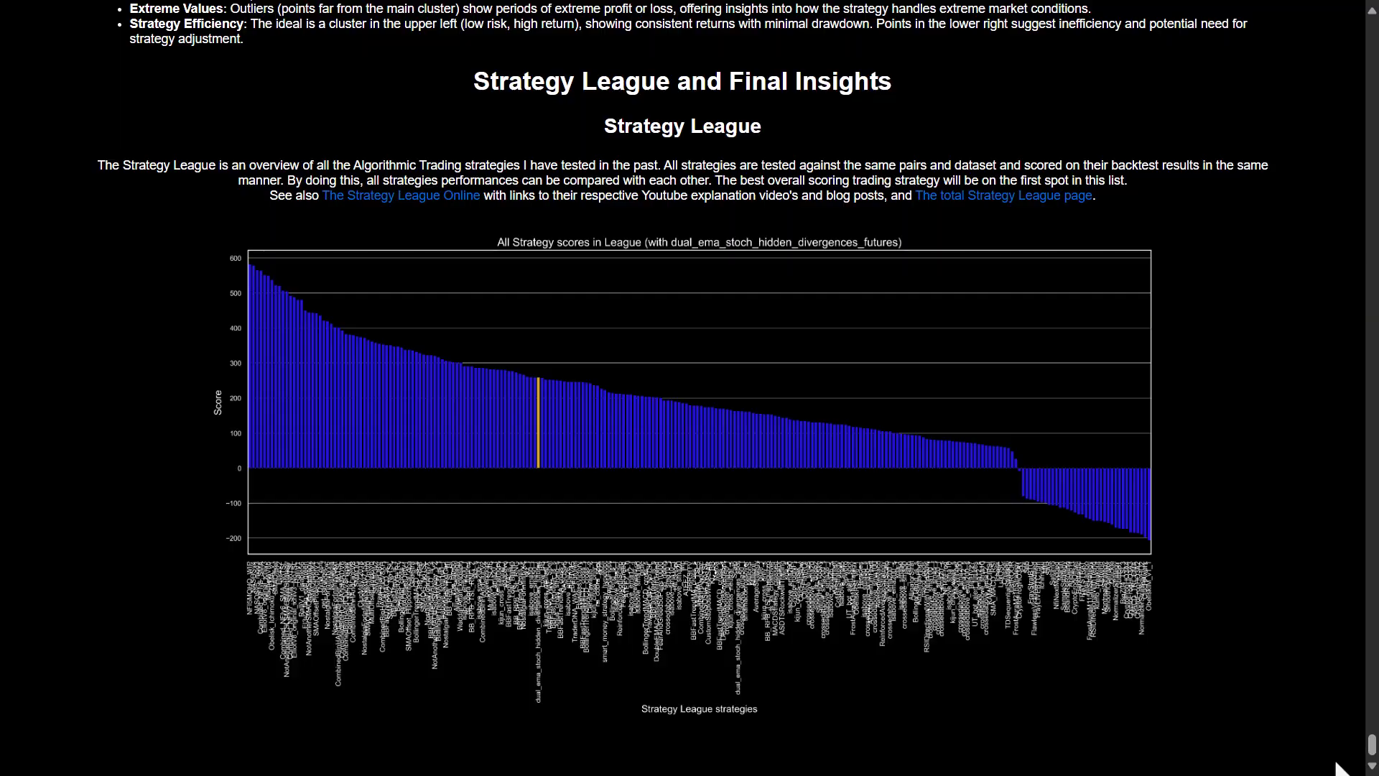
pyautogui.scroll(20, 1340, 769)
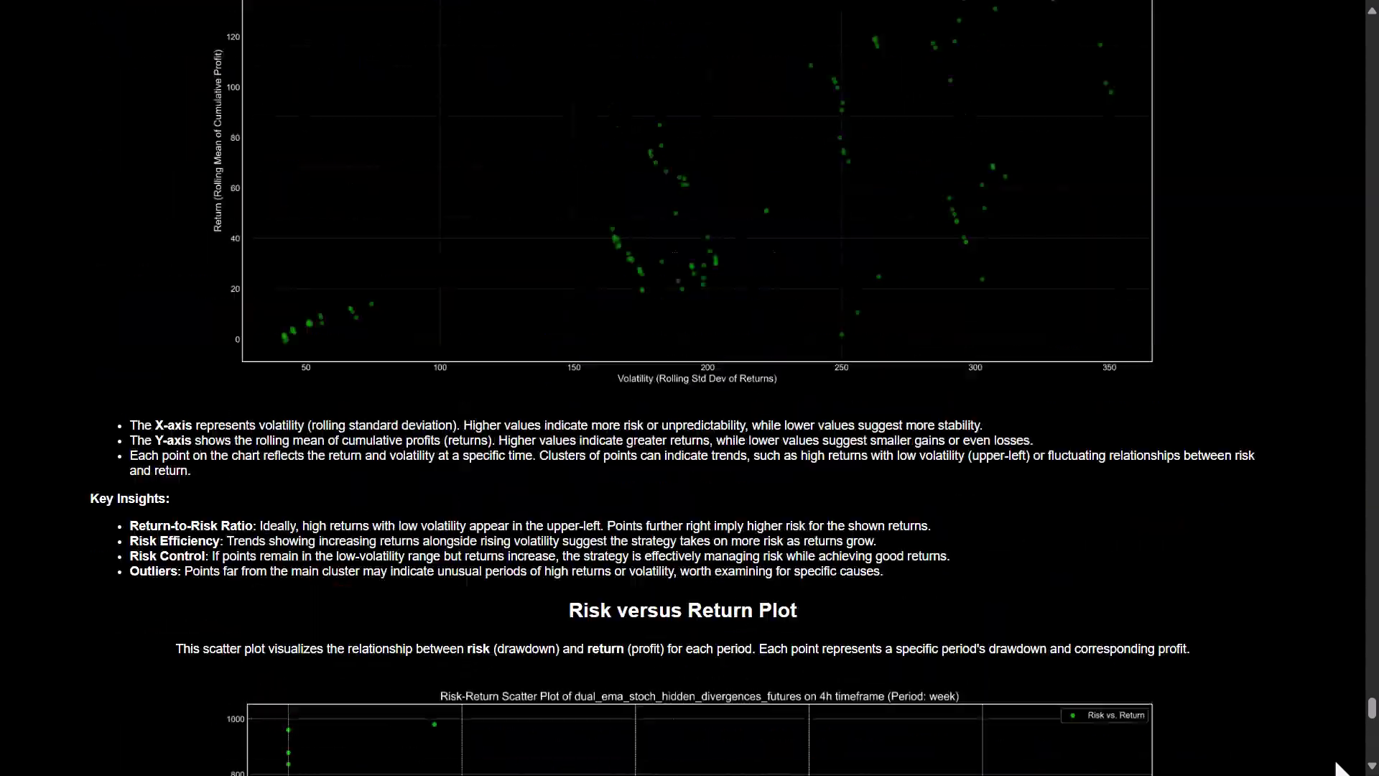
pyautogui.scroll(20, 1340, 768)
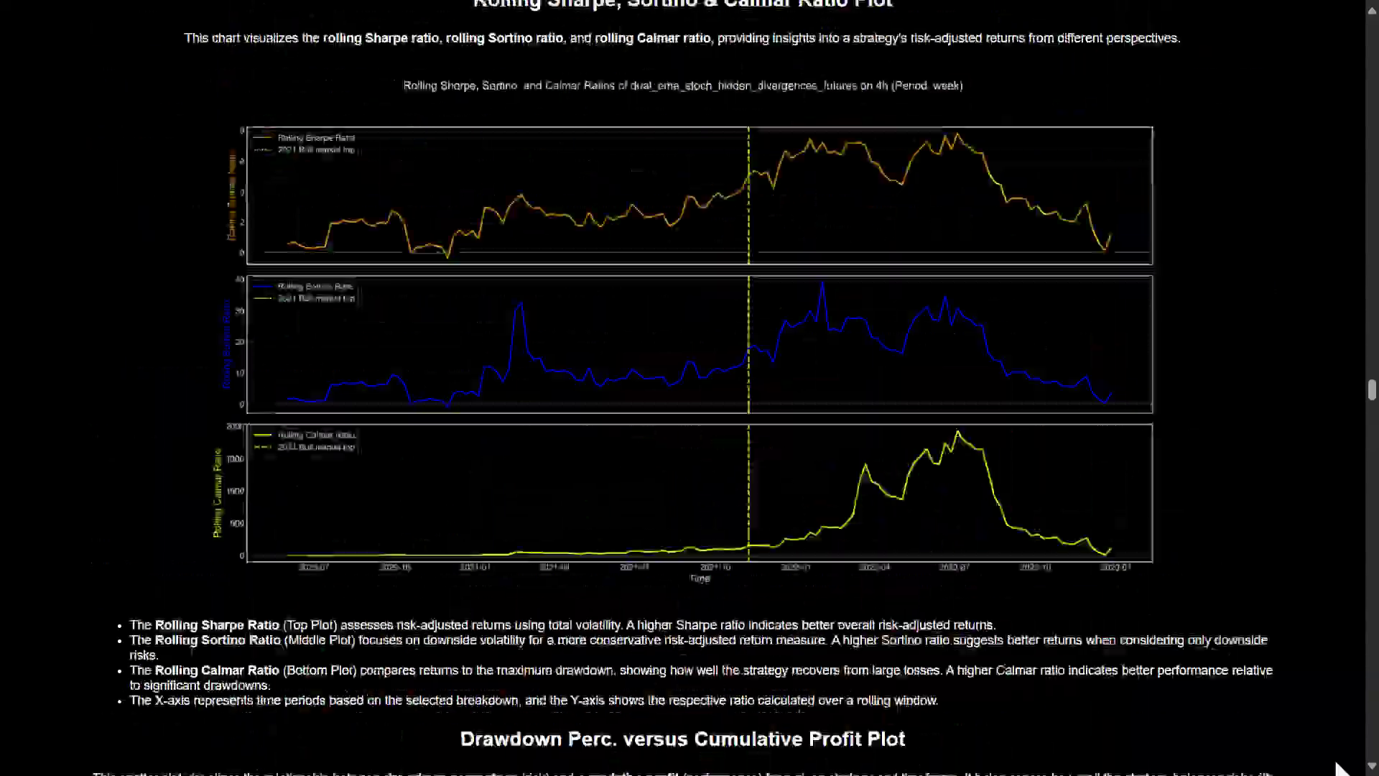
pyautogui.scroll(10, 1340, 768)
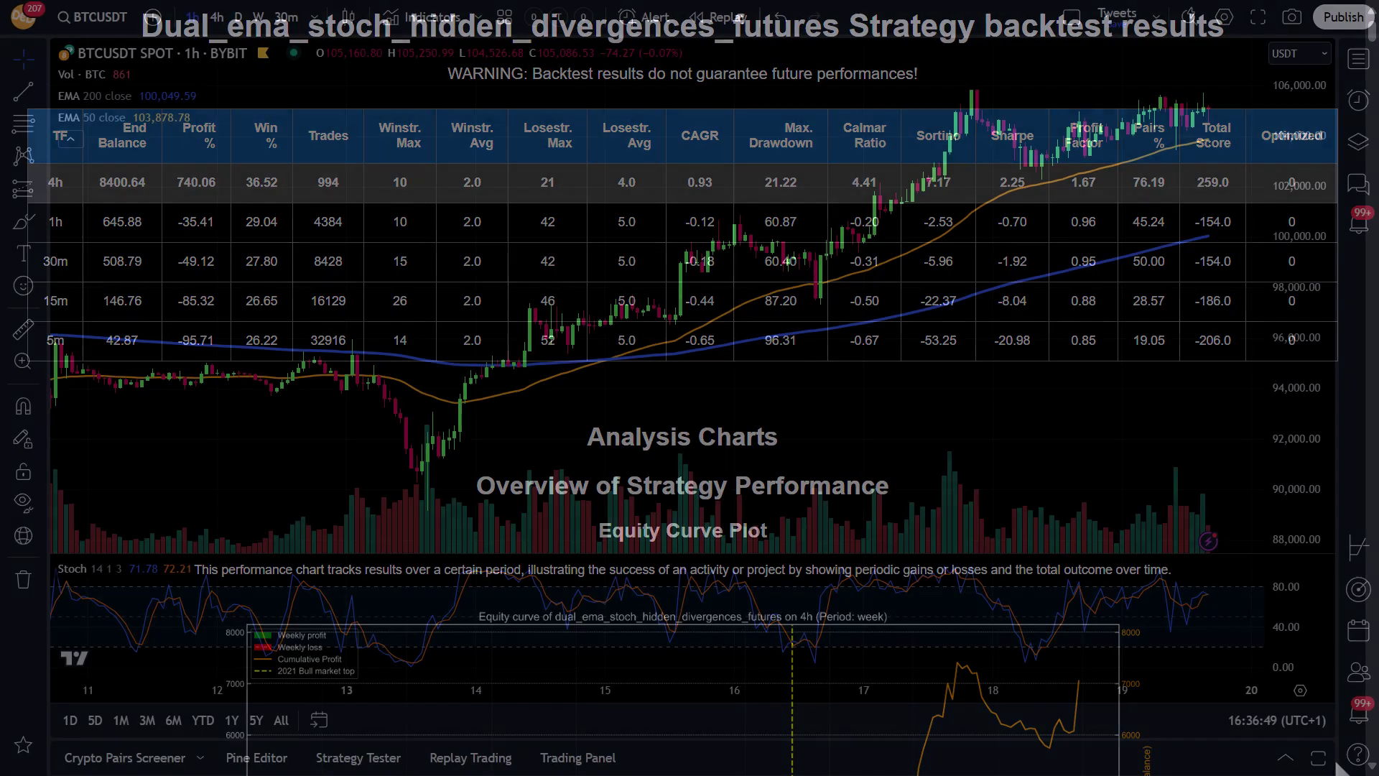
# Step: Pan and zoom the 1h BTCUSDT chart back past December to October–early November 2024
pyautogui.moveTo(376, 601)
pyautogui.mouseDown()
pyautogui.moveTo(738, 542)
pyautogui.moveTo(700, 463)
pyautogui.moveTo(1049, 480)
pyautogui.mouseUp()
pyautogui.moveTo(434, 419)
pyautogui.mouseDown()
pyautogui.moveTo(677, 476)
pyautogui.moveTo(1102, 536)
pyautogui.mouseUp()
pyautogui.moveTo(409, 502); pyautogui.dragTo(1171, 476)
pyautogui.moveTo(461, 409); pyautogui.dragTo(594, 622)
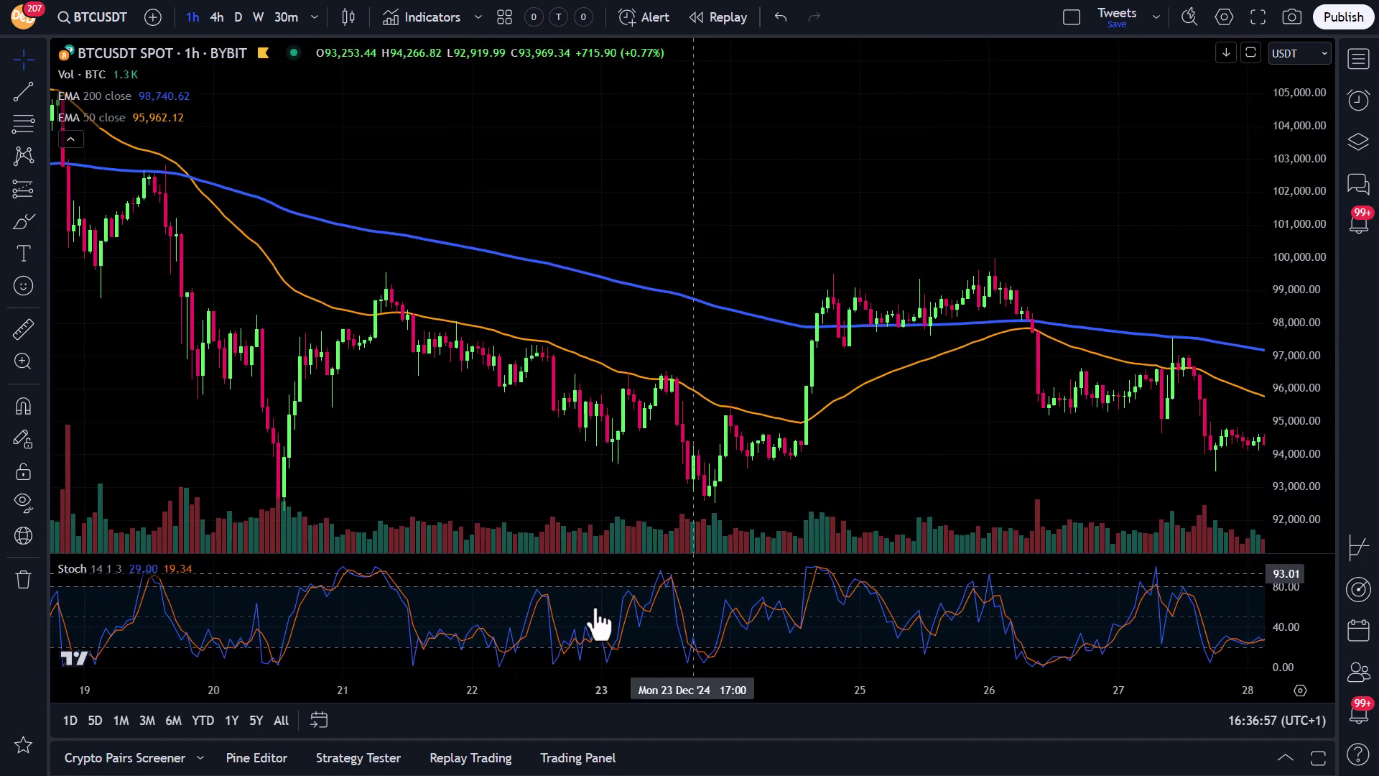
pyautogui.moveTo(354, 677); pyautogui.dragTo(596, 675)
pyautogui.scroll(-10, 852, 652)
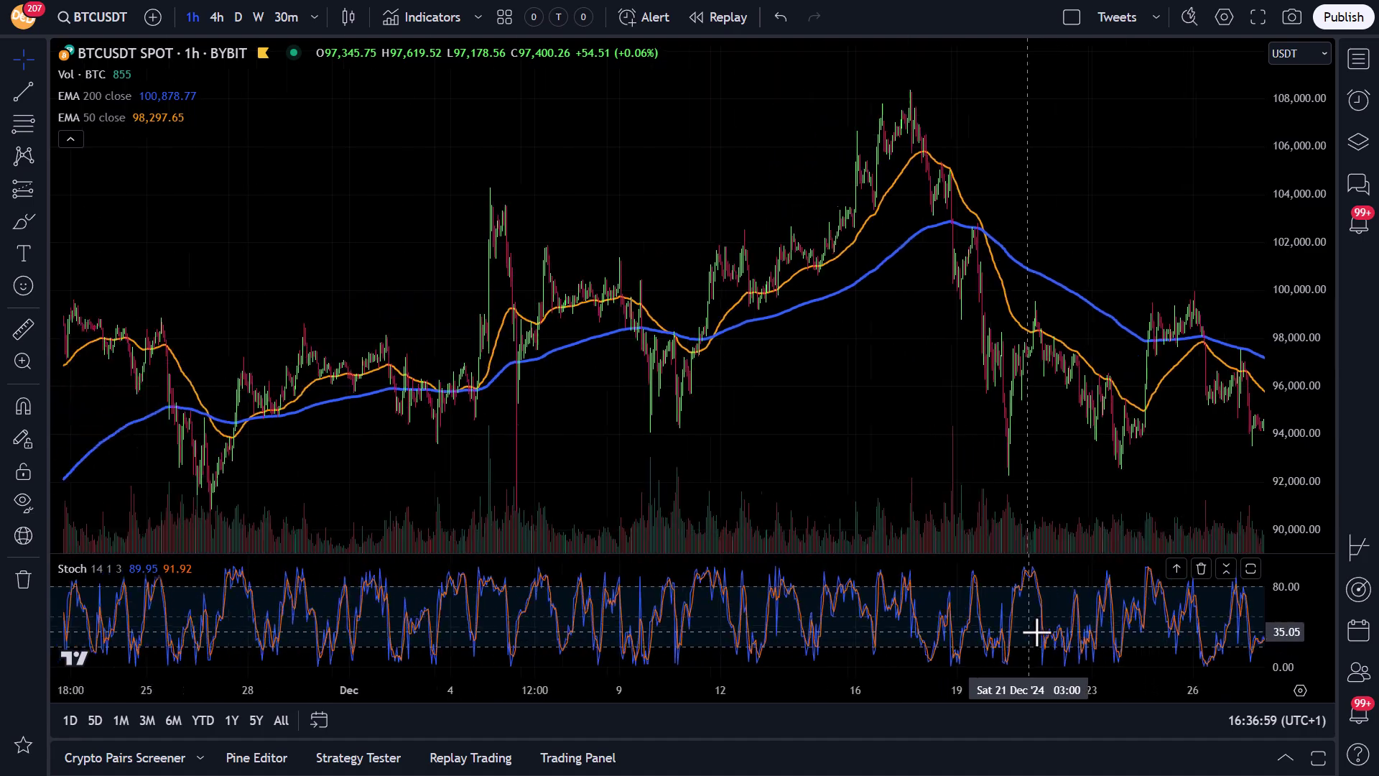
pyautogui.moveTo(970, 440); pyautogui.dragTo(1163, 445)
pyautogui.moveTo(621, 538)
pyautogui.mouseDown()
pyautogui.moveTo(950, 446)
pyautogui.moveTo(1067, 450)
pyautogui.mouseUp()
pyautogui.moveTo(802, 490); pyautogui.dragTo(1157, 472)
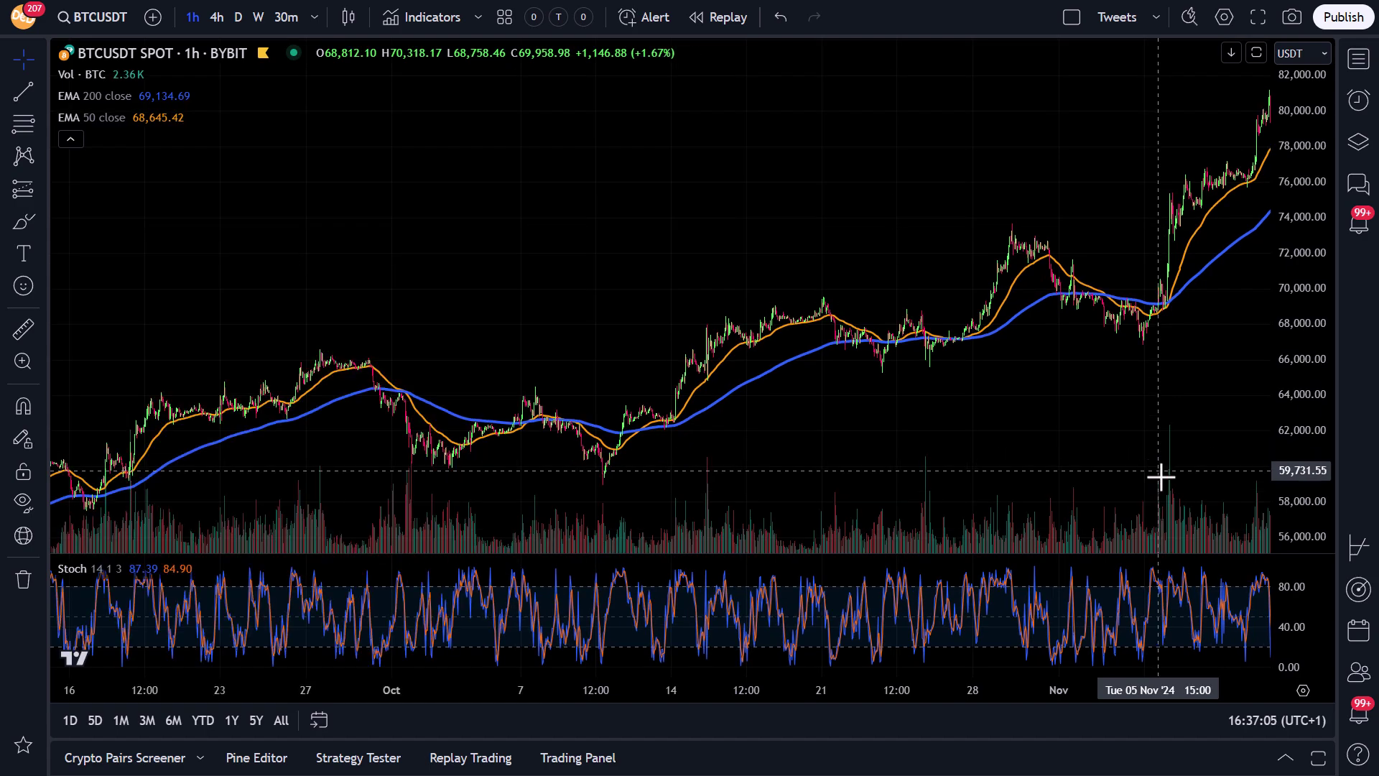